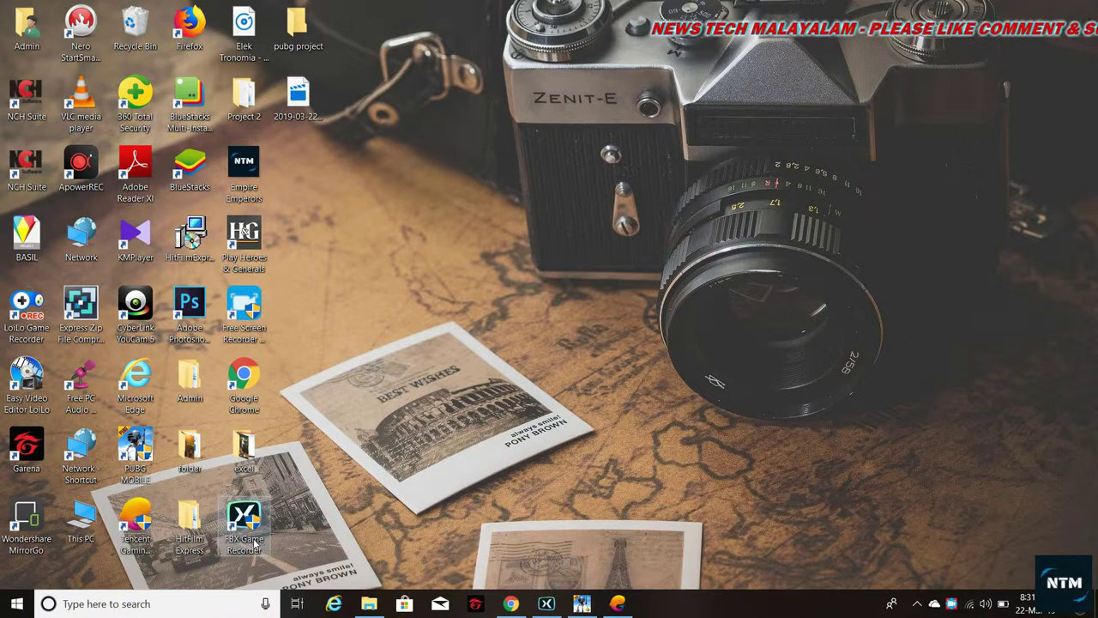
Step: Switch to FBX Game Recorder and preview the saved recordings Video14 clip, Video14 and Video12
click(553, 606)
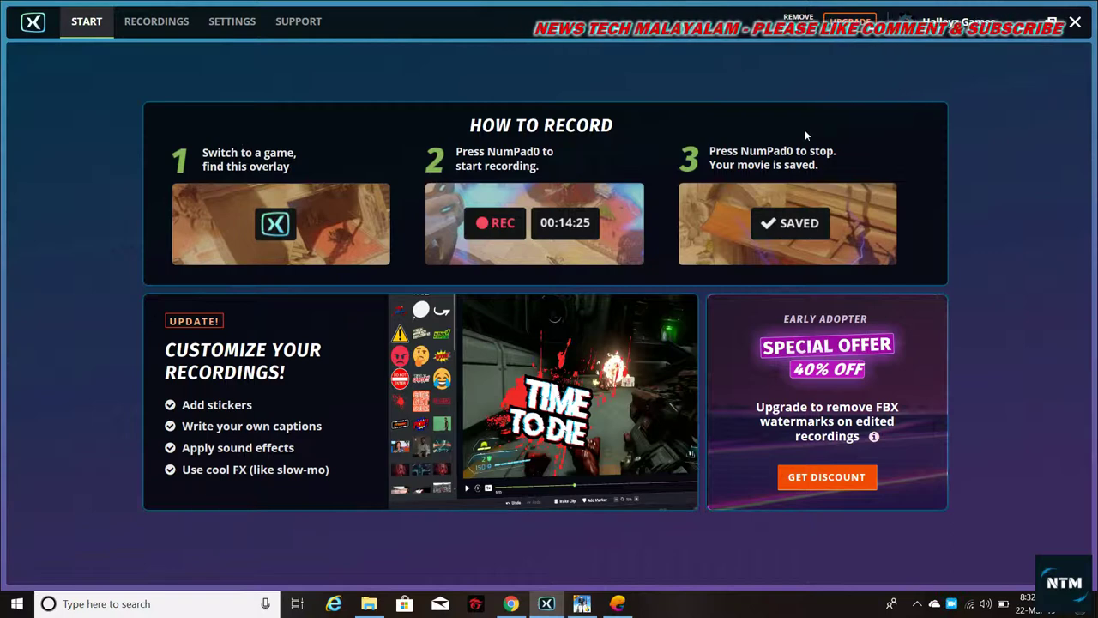
click(178, 27)
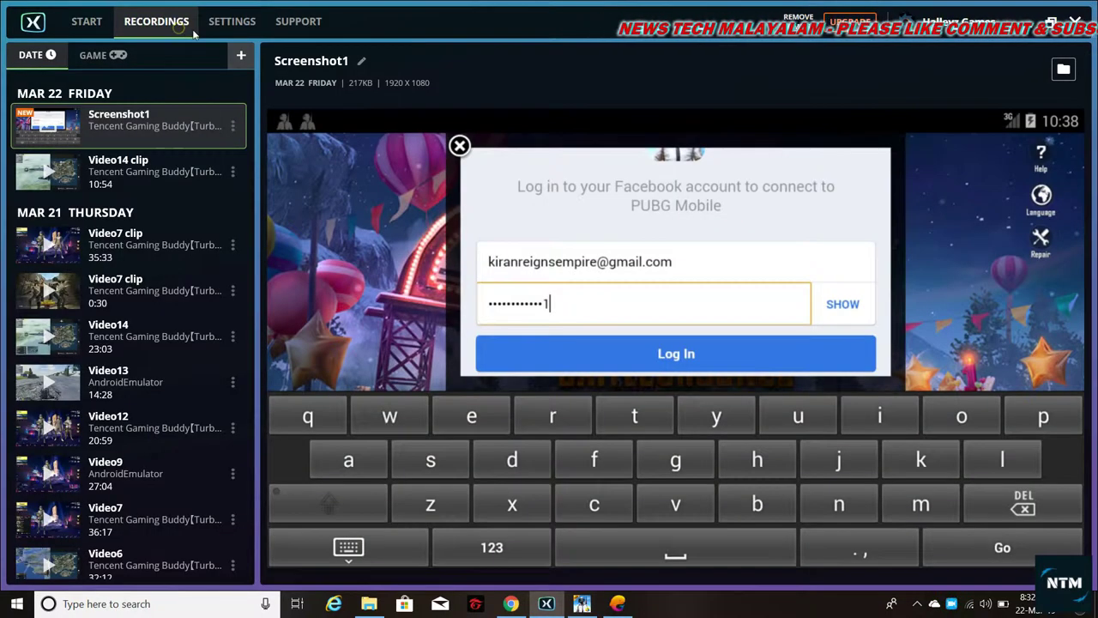
click(47, 171)
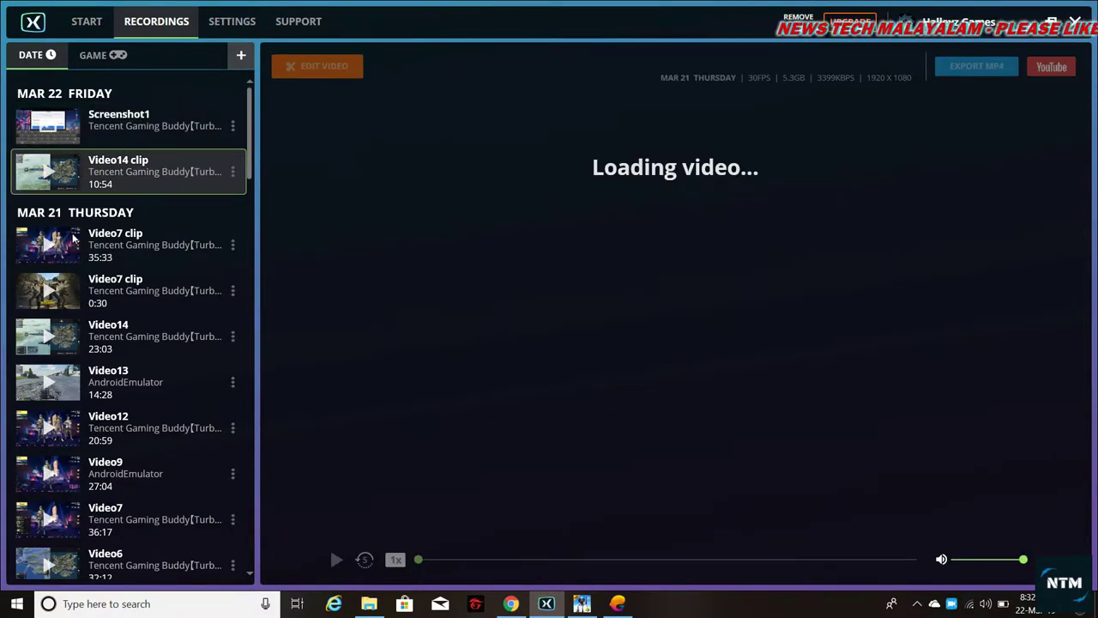
click(60, 336)
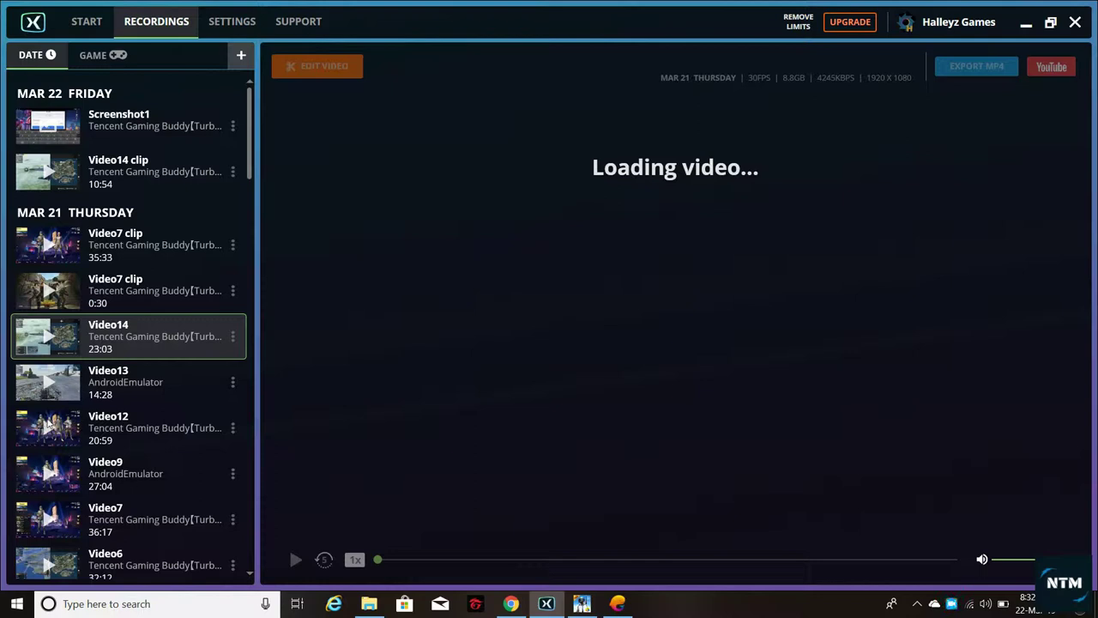
click(52, 425)
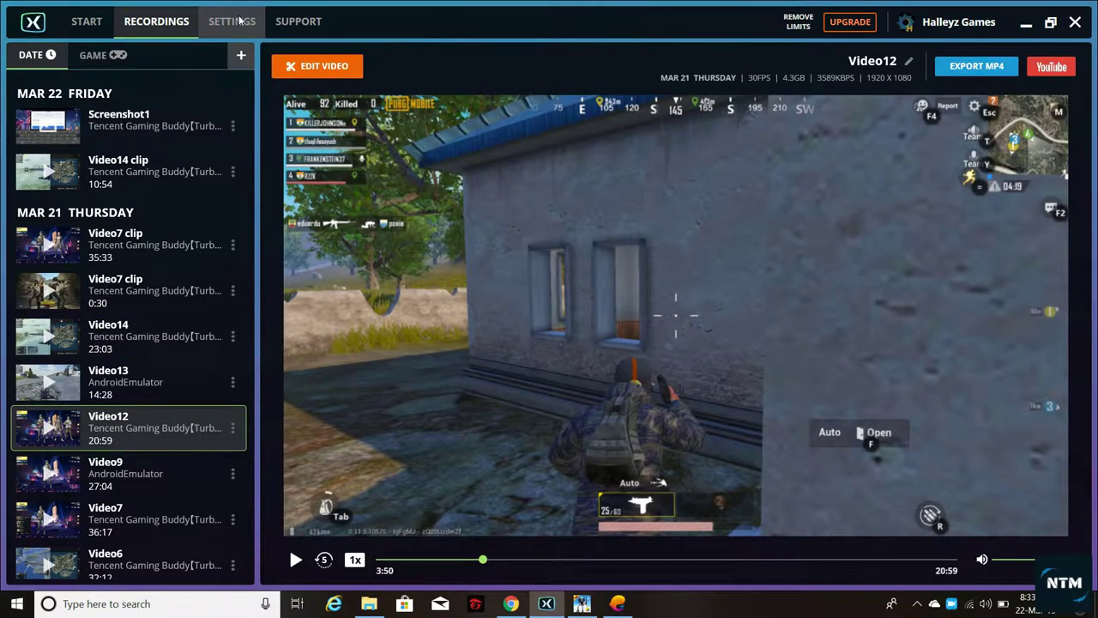
Step: Examine the available encoder, resolution, FPS and quality options in the video recording settings
click(240, 20)
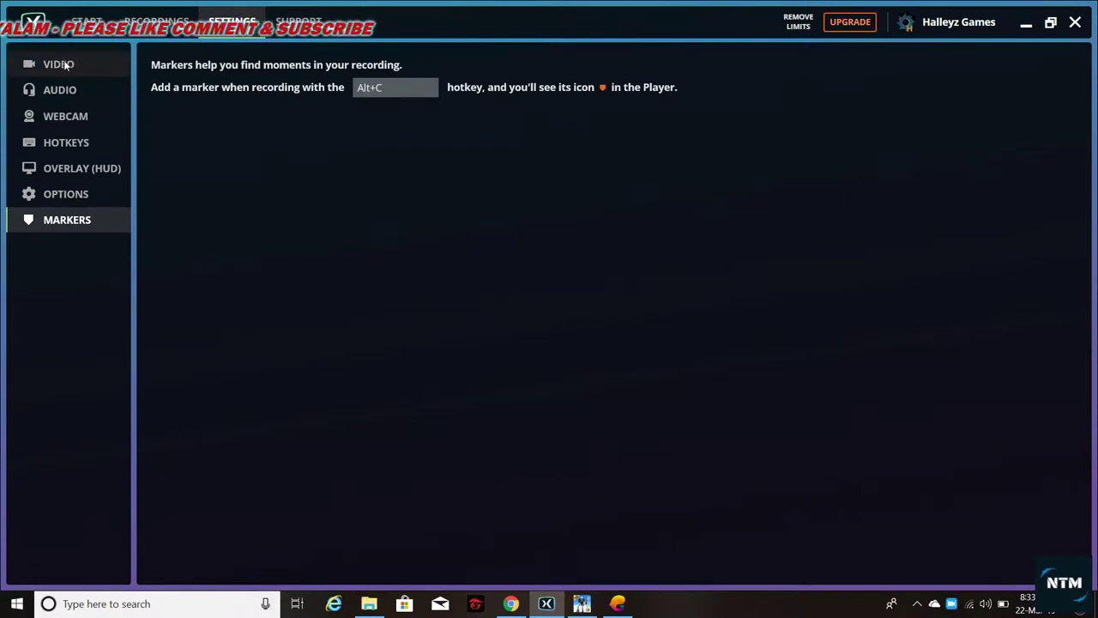
click(67, 64)
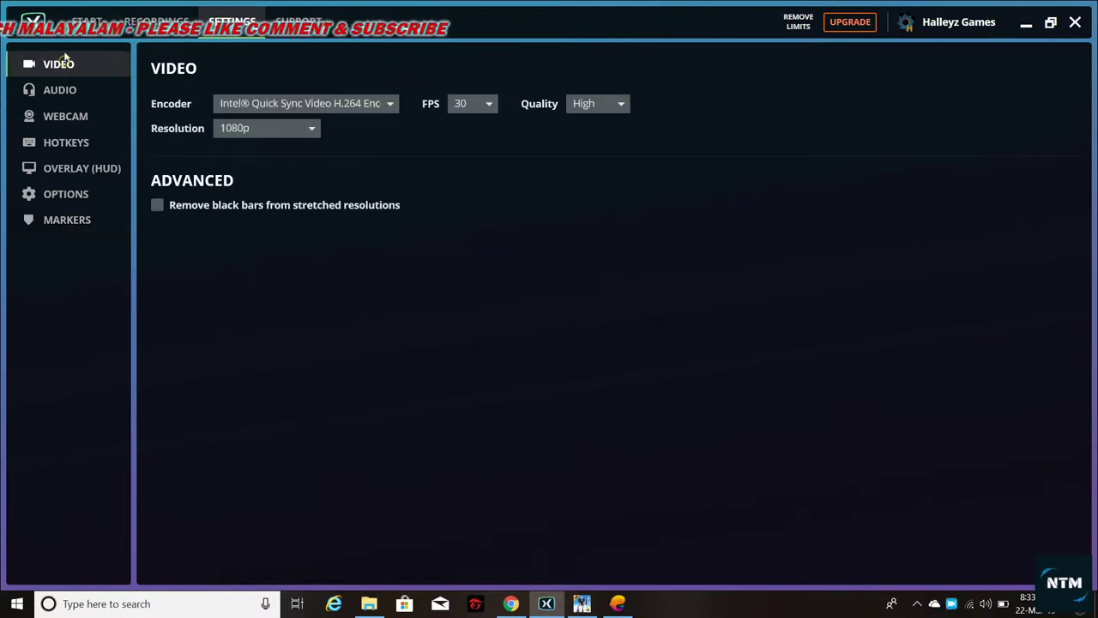
click(390, 105)
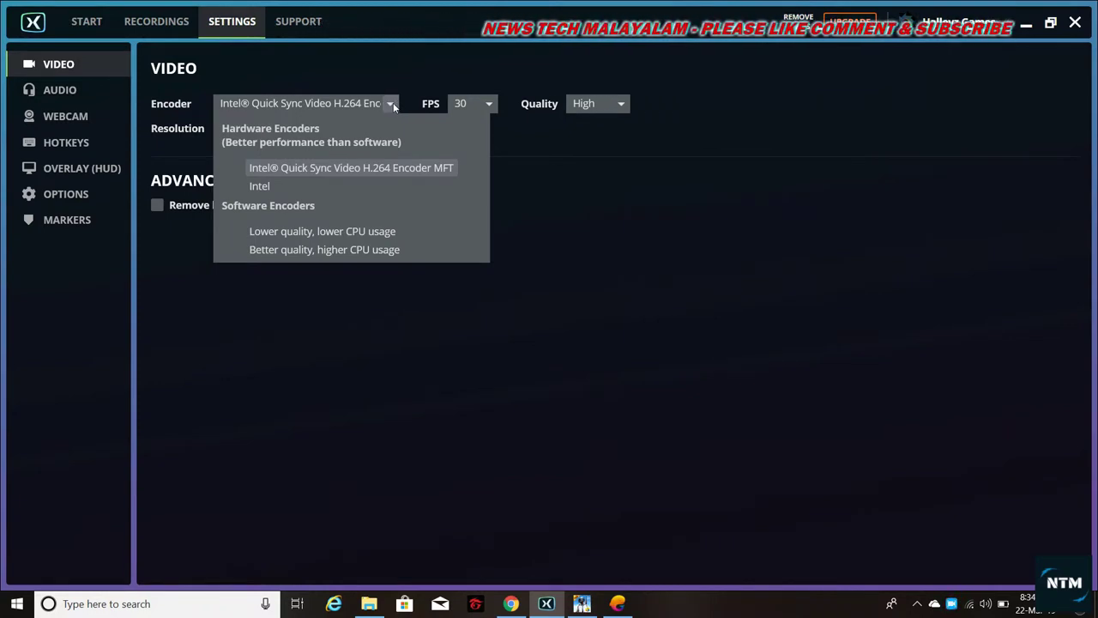
click(394, 106)
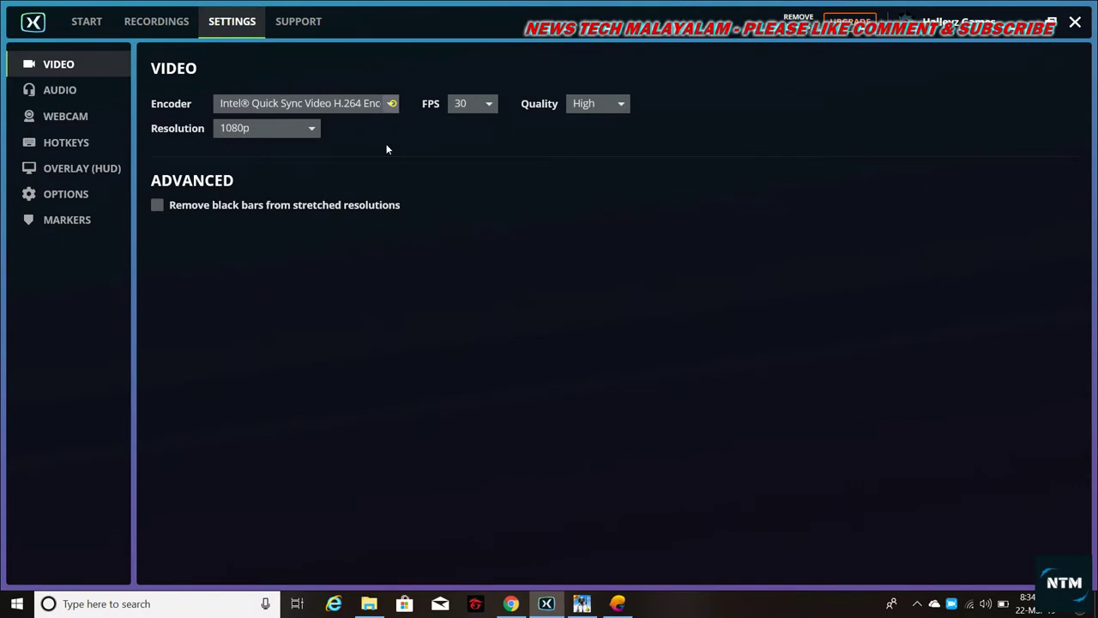
click(315, 129)
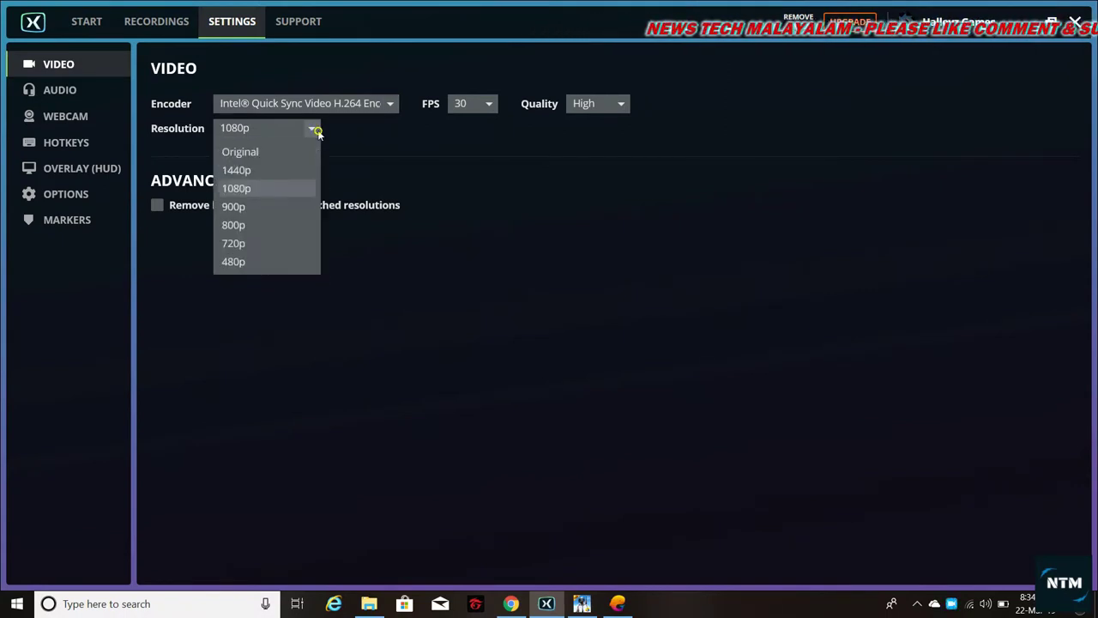
click(284, 191)
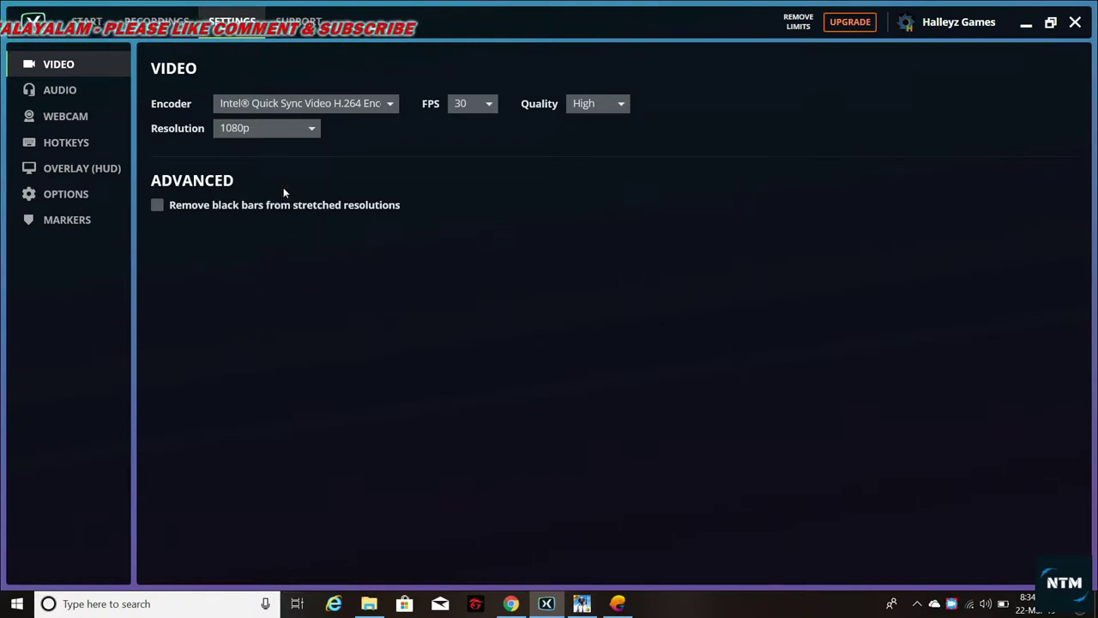
click(488, 105)
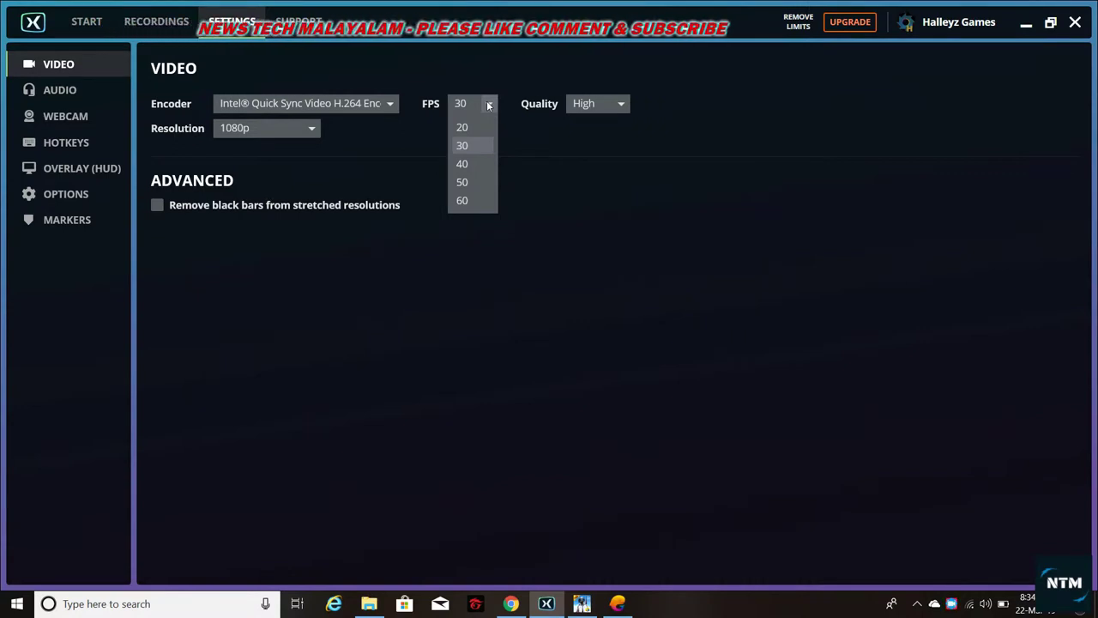
click(487, 105)
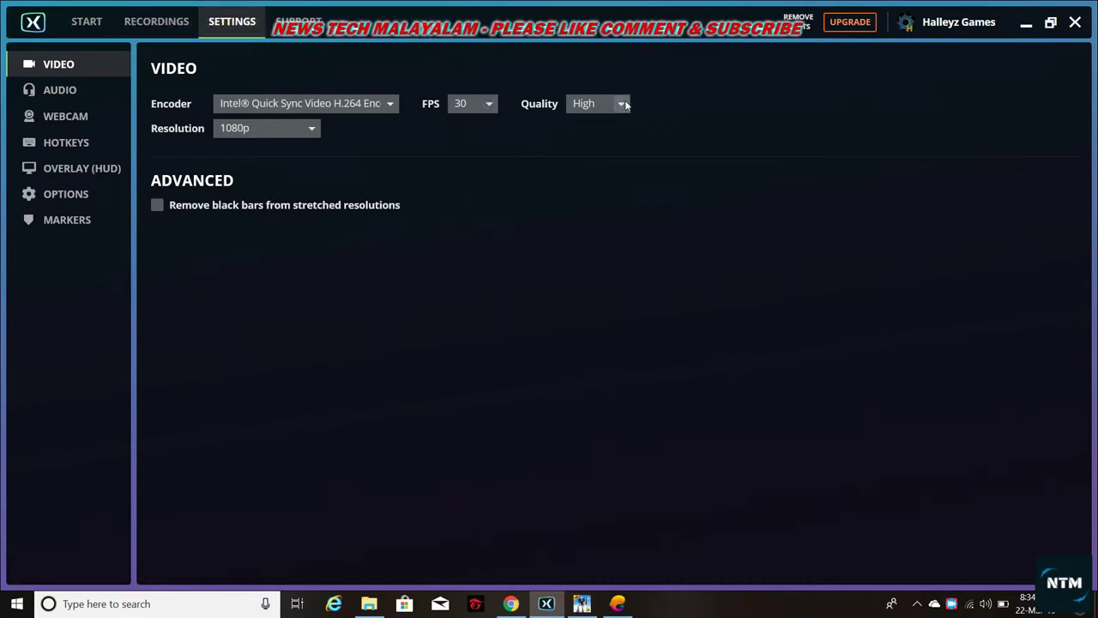
click(623, 104)
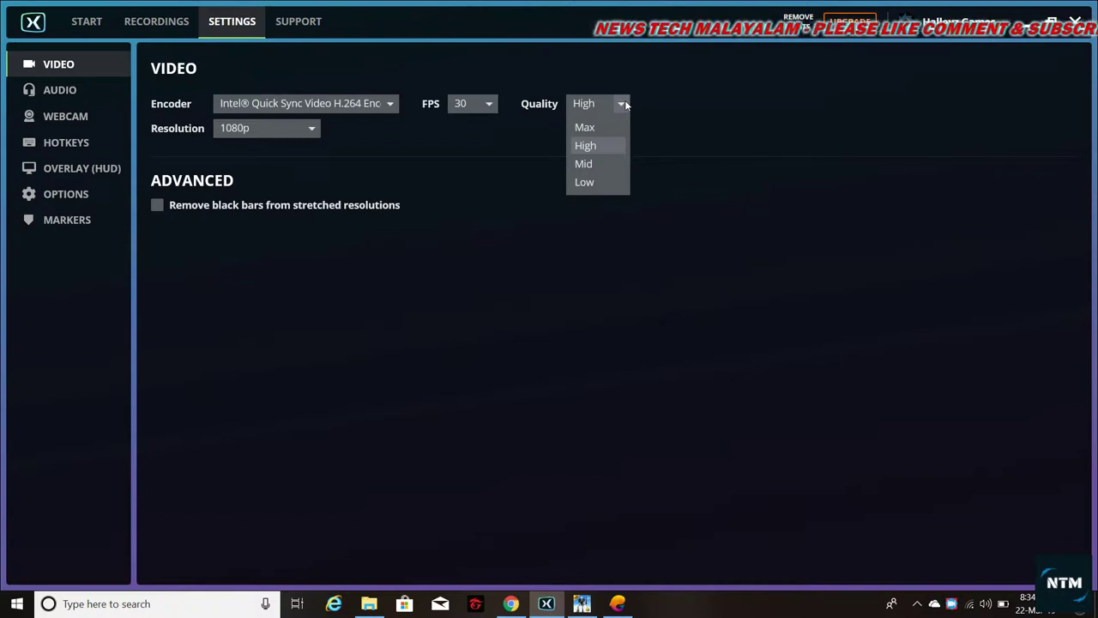
click(627, 104)
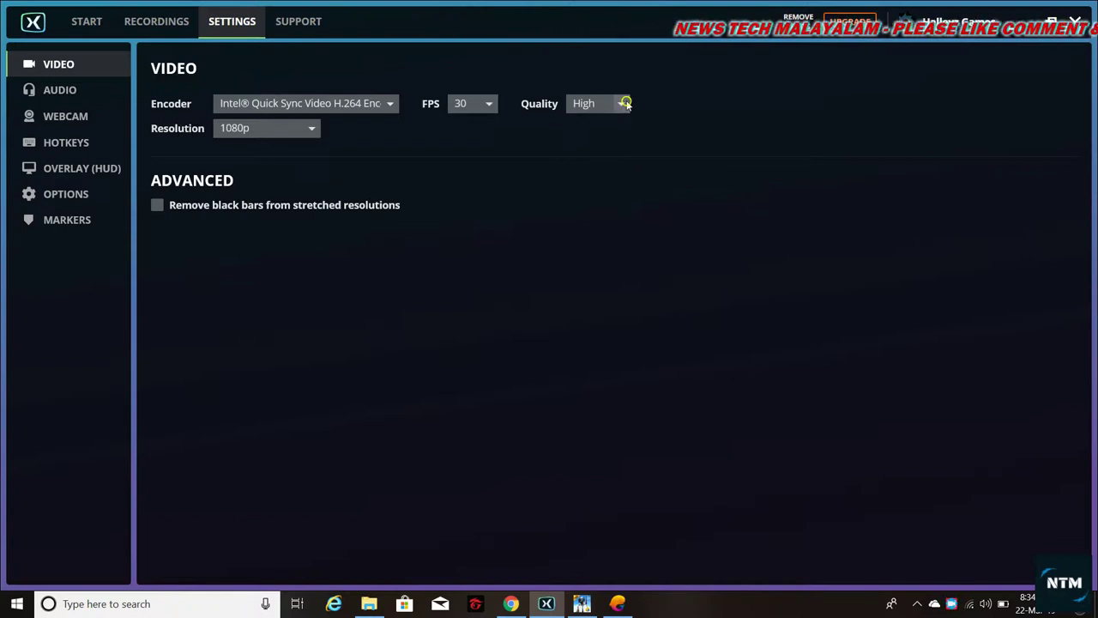
Step: Enable microphone recording in the audio settings at full volume and choose Microphone (Realtek(R) Audio) as the input device
click(89, 89)
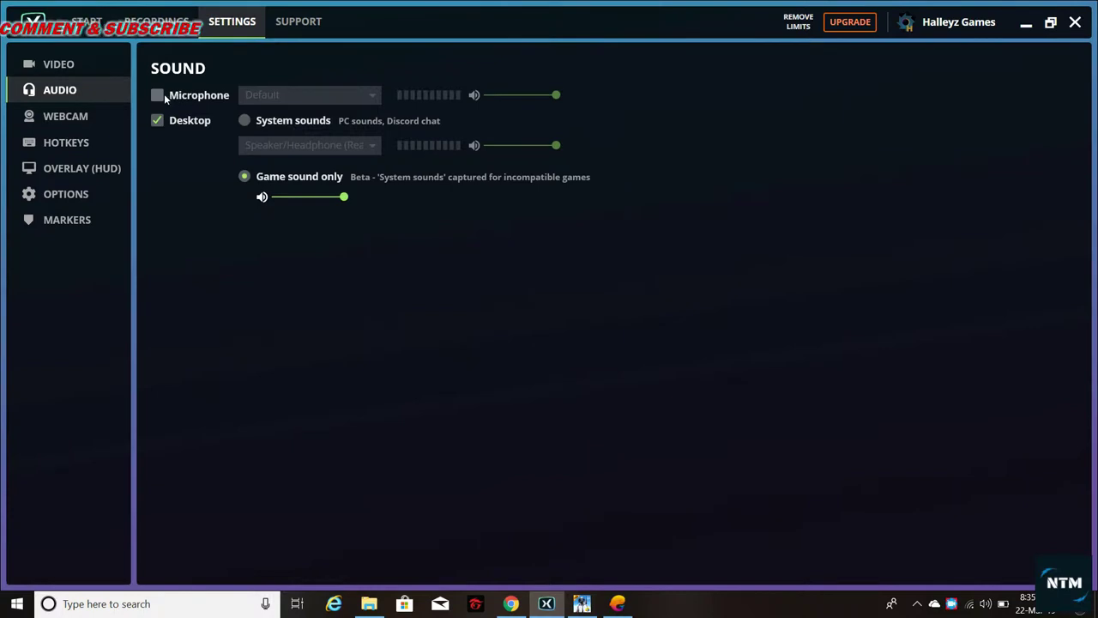
click(158, 95)
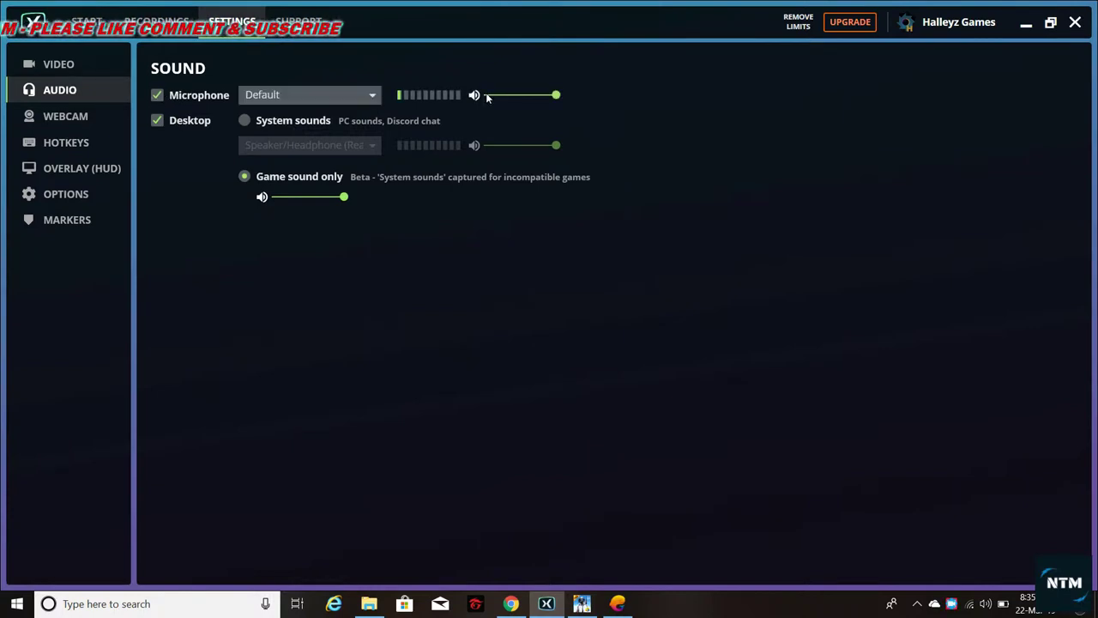
drag(554, 98, 580, 105)
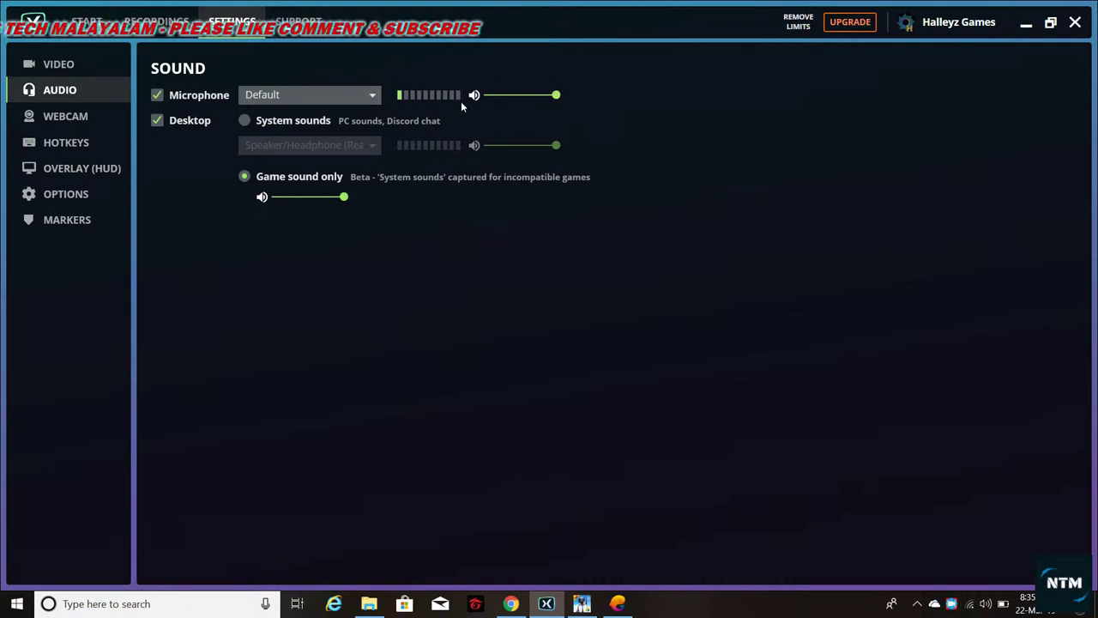
click(372, 96)
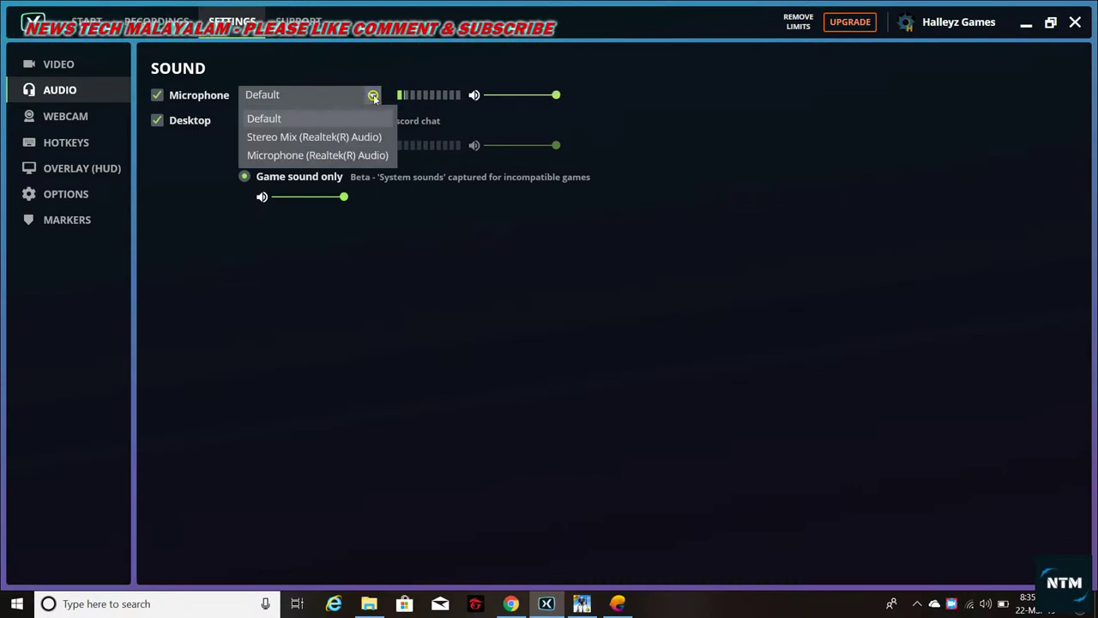
click(360, 157)
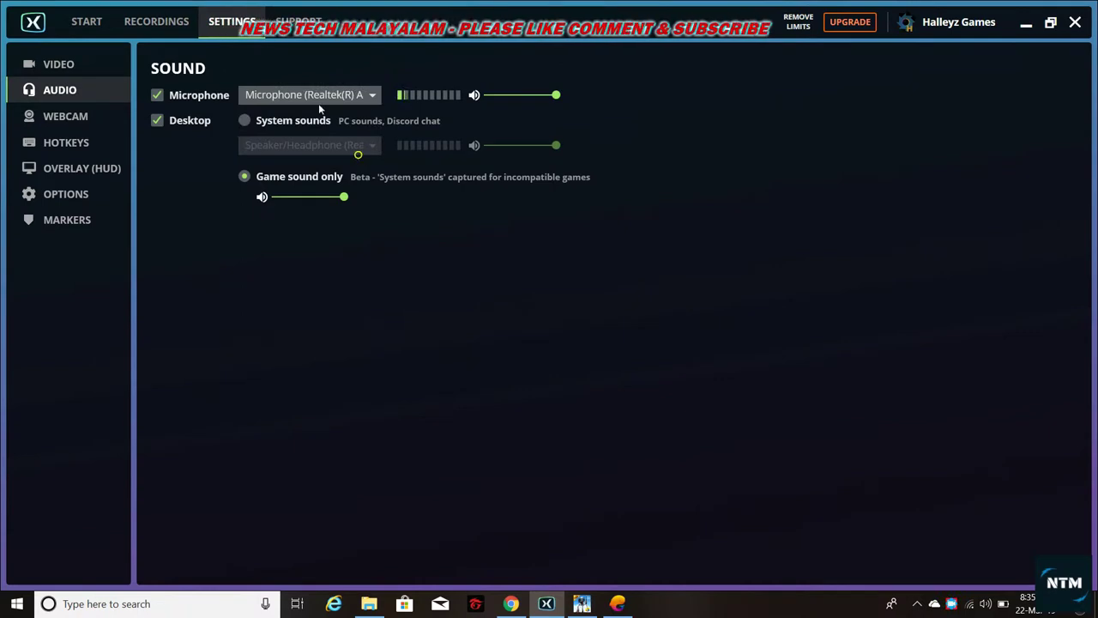
Step: Try System sounds for the desktop audio, set it back to Game sound only, and leave microphone recording off
click(159, 95)
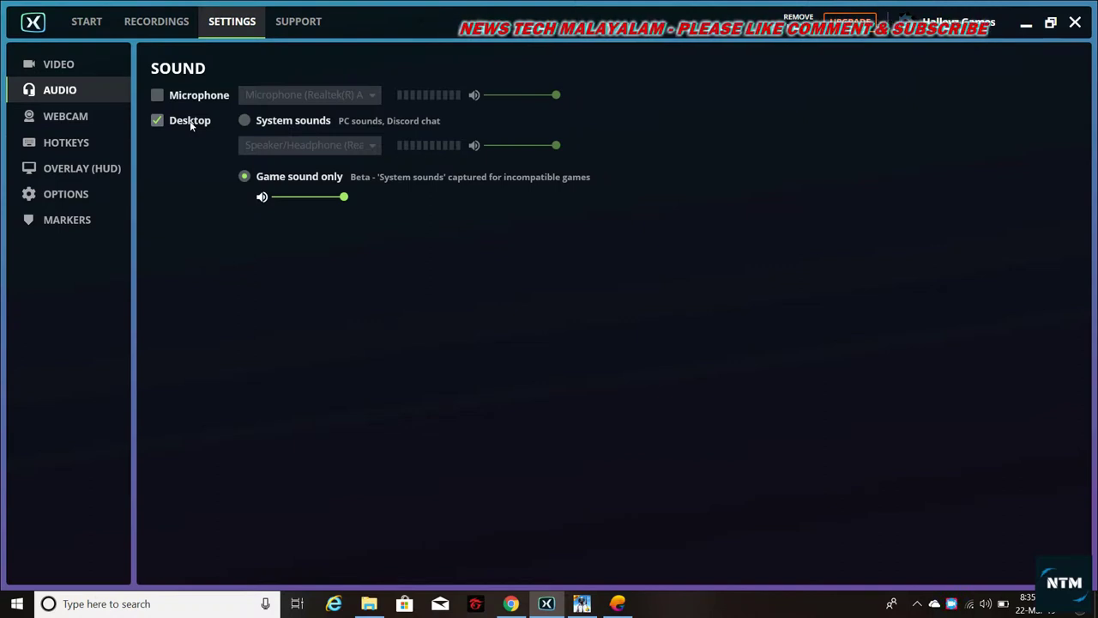
click(244, 121)
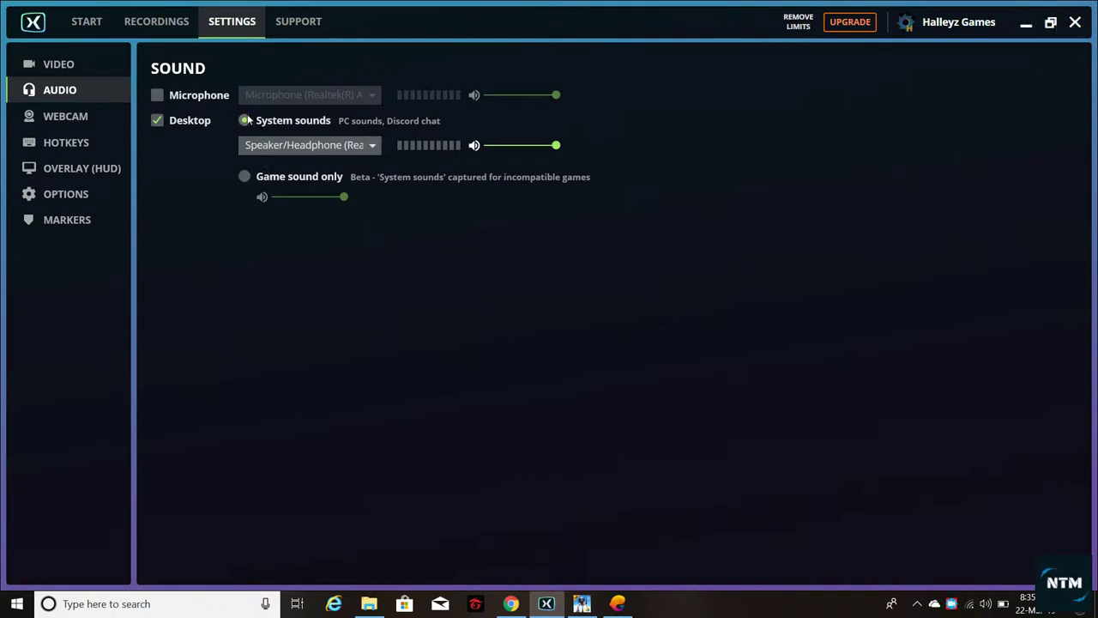
click(245, 176)
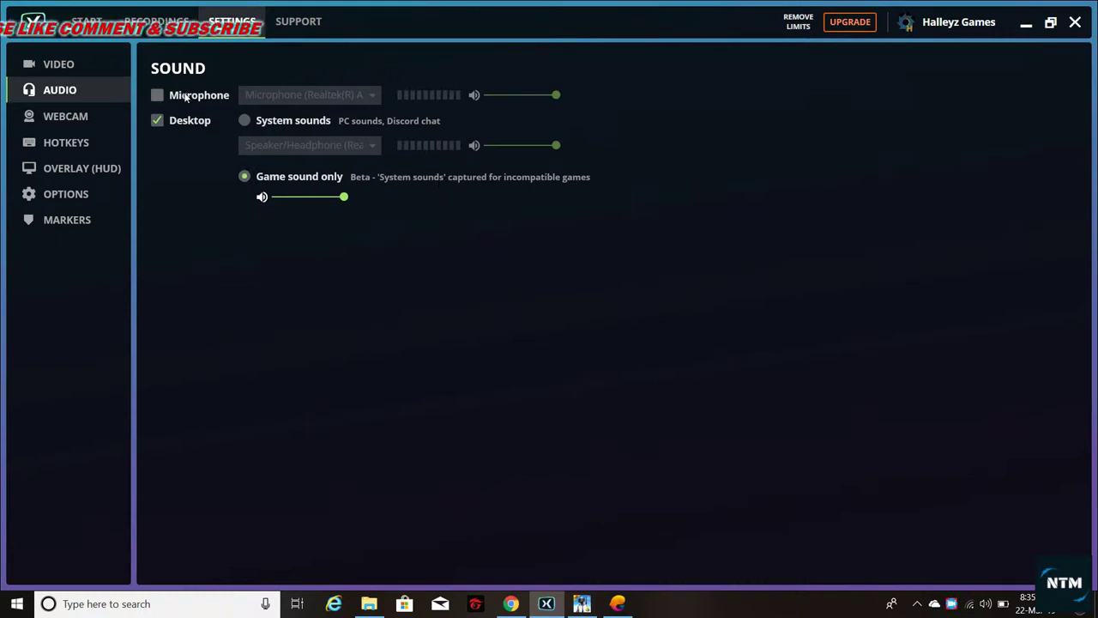
click(158, 95)
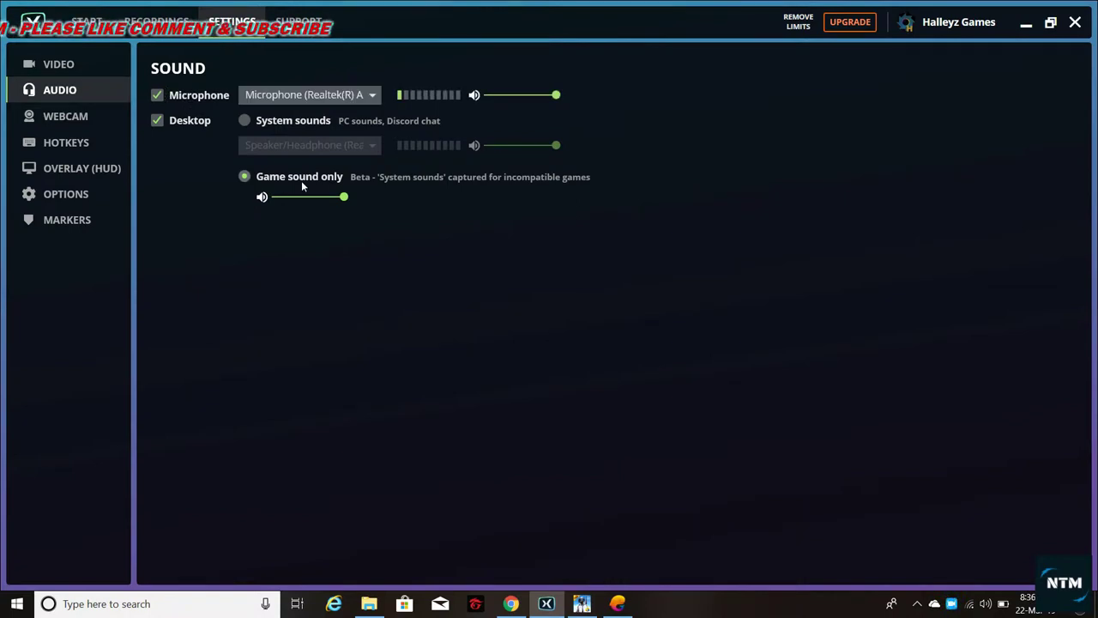
click(157, 96)
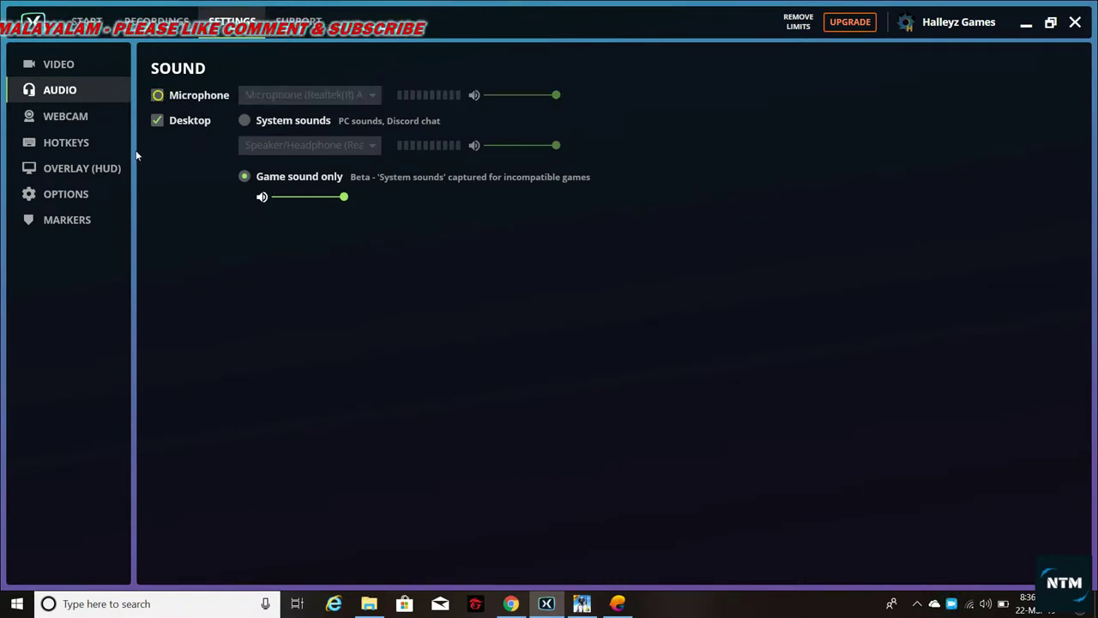
Step: View the webcam settings, and set the Save Clip (while recording) hotkey to NumPad2
click(92, 121)
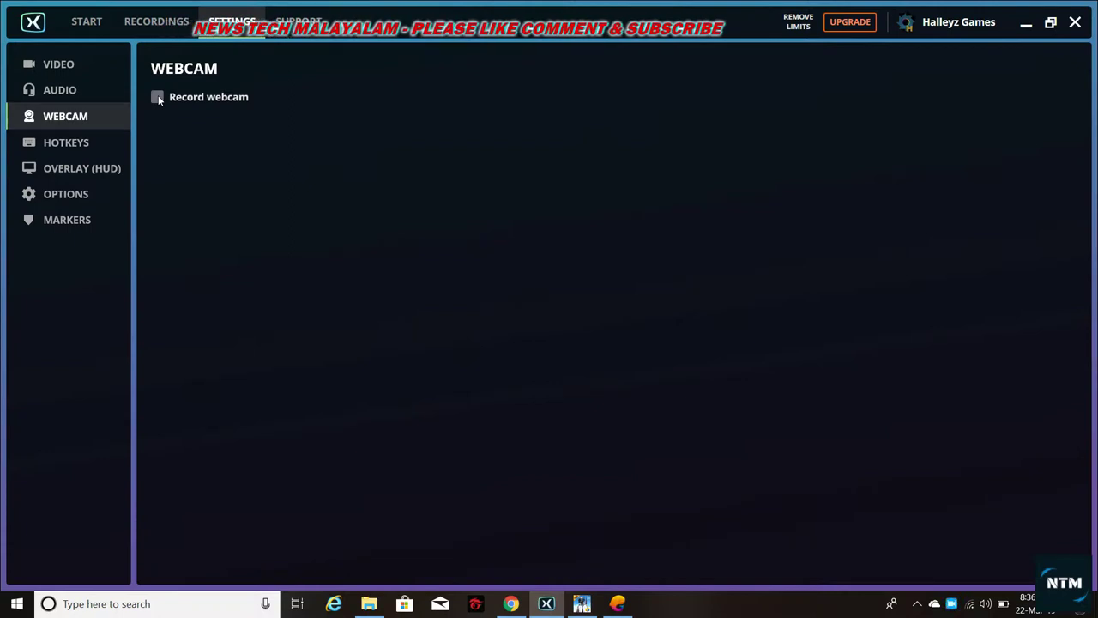
click(88, 149)
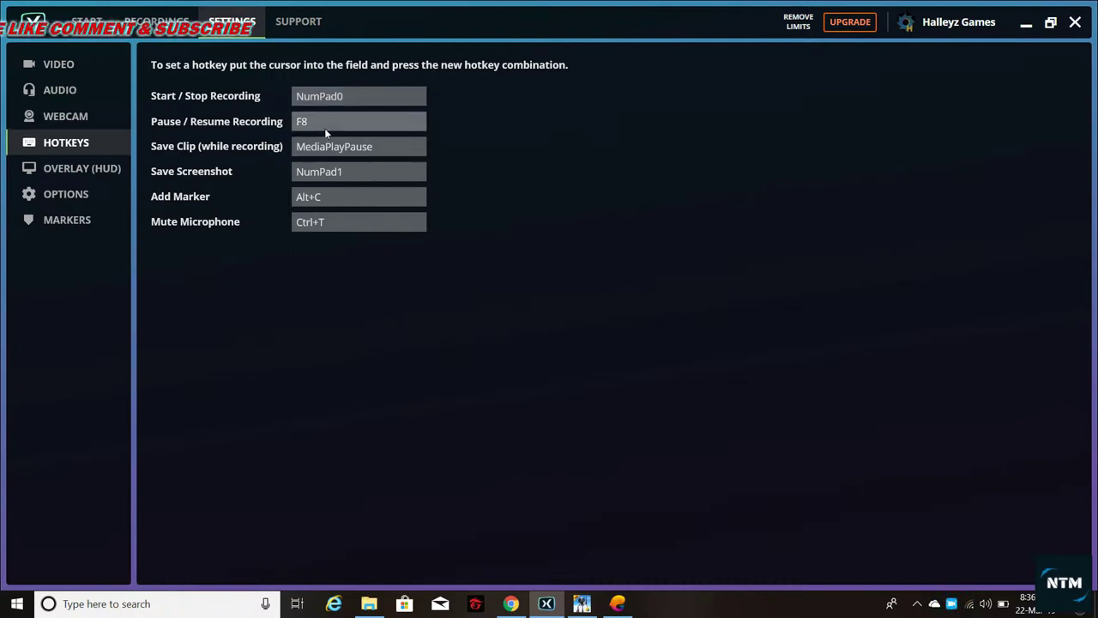
click(302, 151)
key(KP_2)
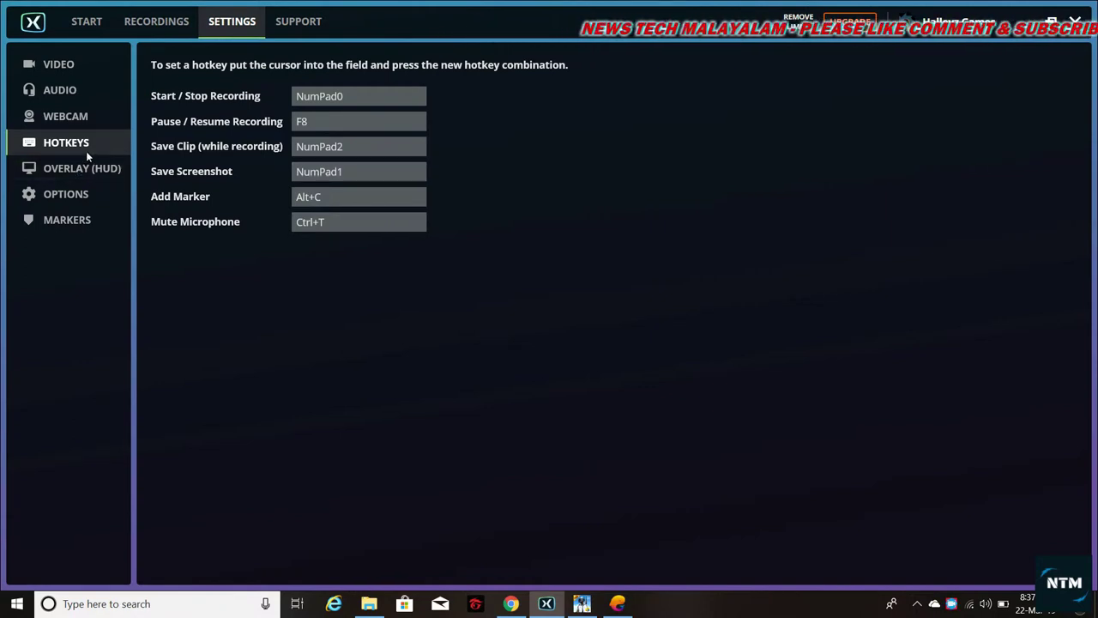
Step: Try the top-right corner as the recording overlay position, and set it back to the bottom-left corner
click(86, 178)
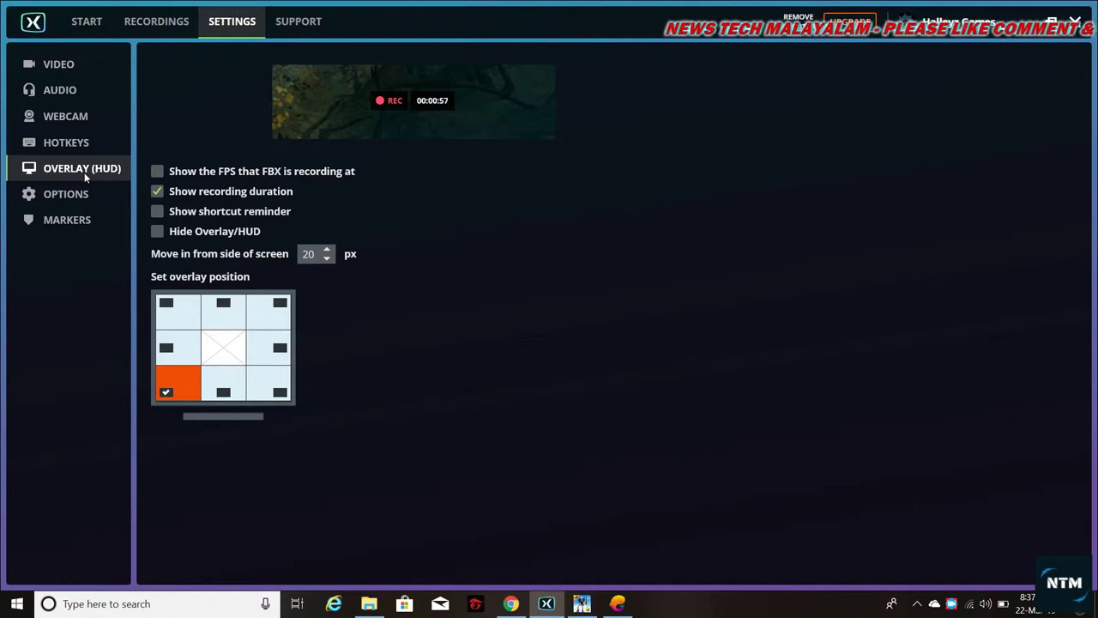
click(274, 306)
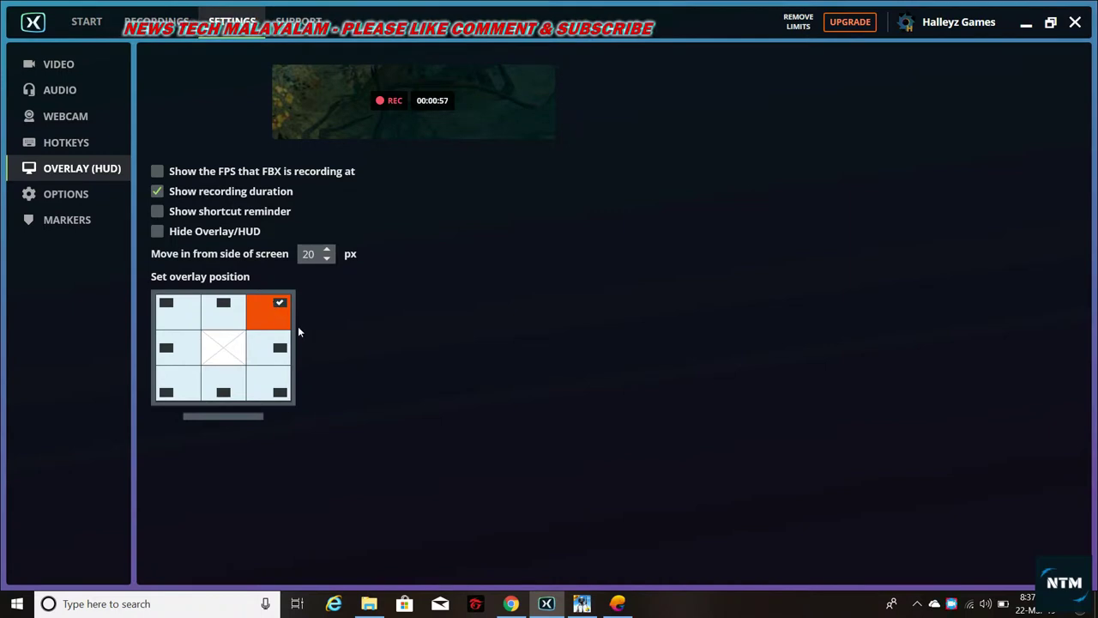
click(168, 390)
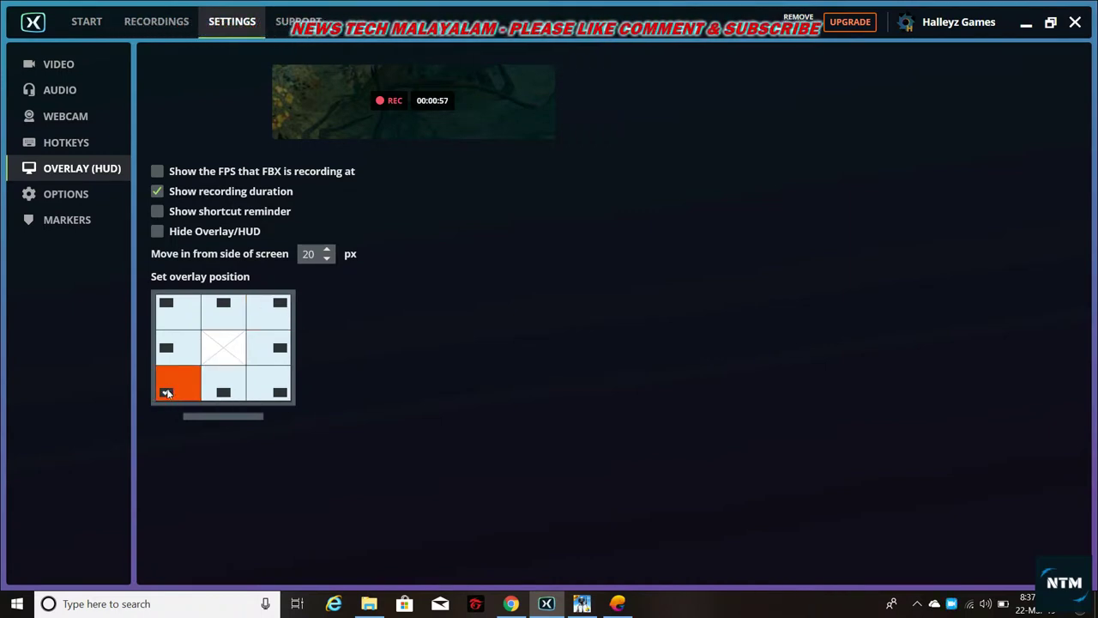
click(164, 393)
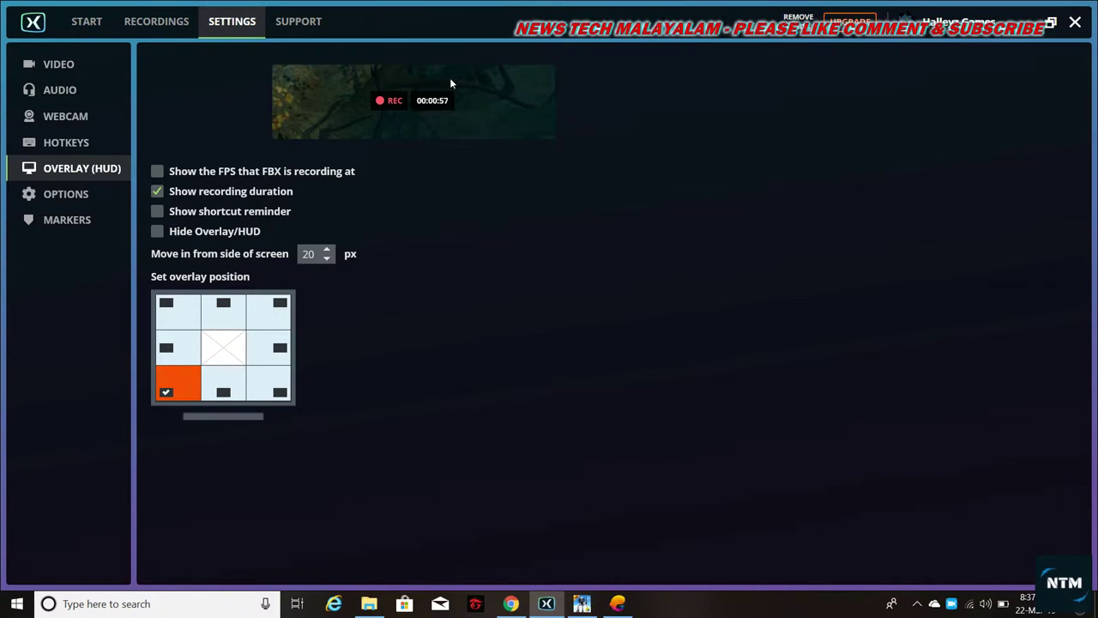
Step: Try showing the recording FPS in the overlay, turn it off again, and enable the shortcut reminder
click(167, 172)
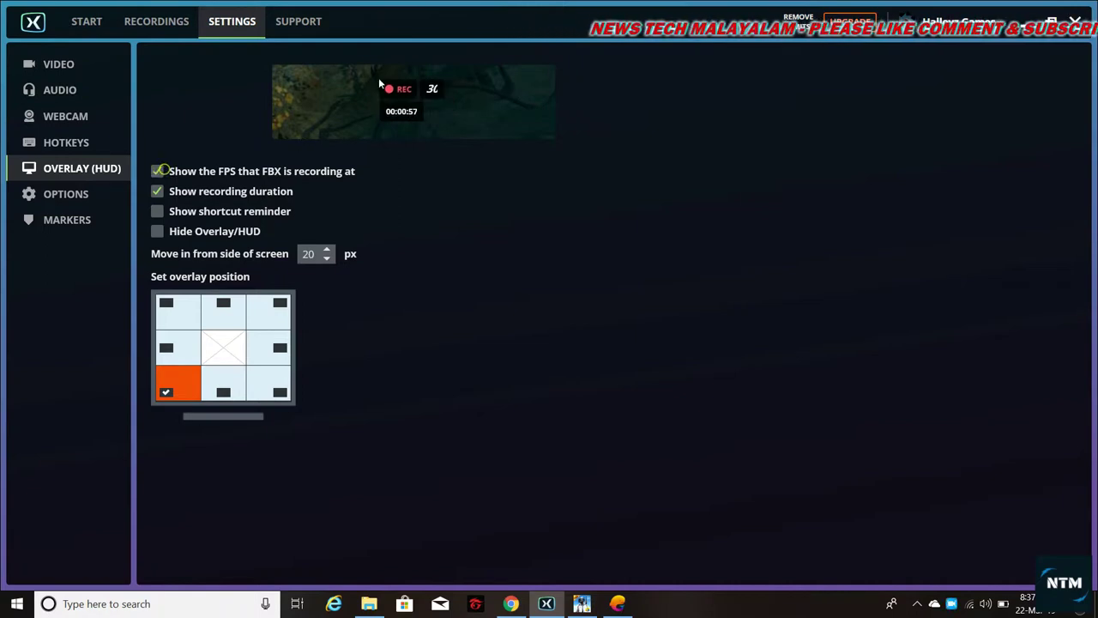
click(161, 172)
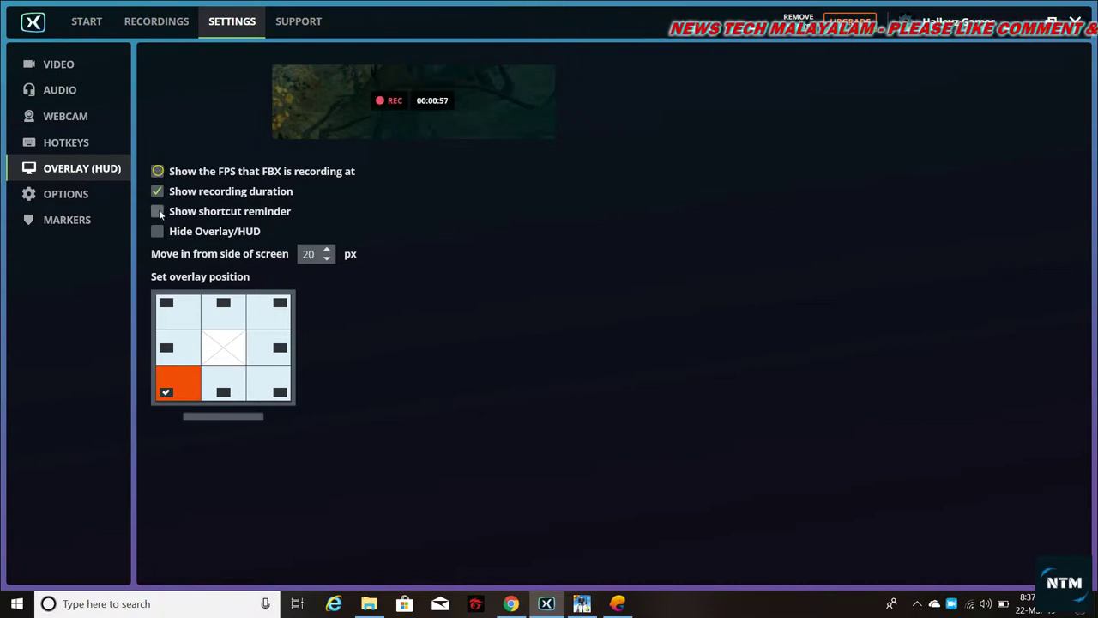
click(157, 211)
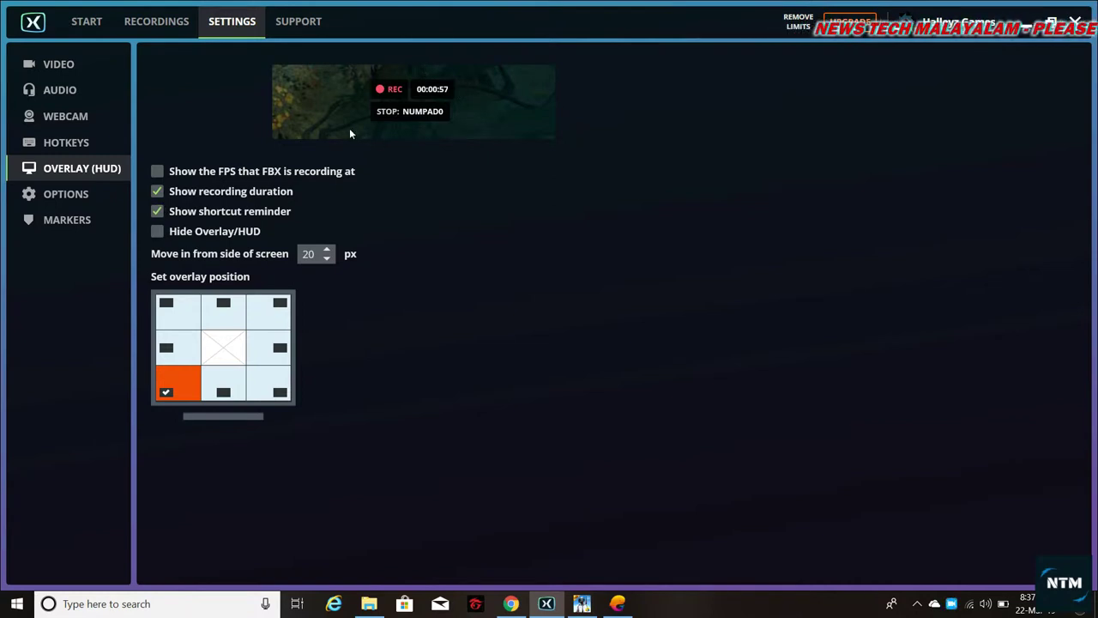
Step: Turn off the shortcut reminder in the recording overlay, and view the cursor, clip and folder options
click(159, 212)
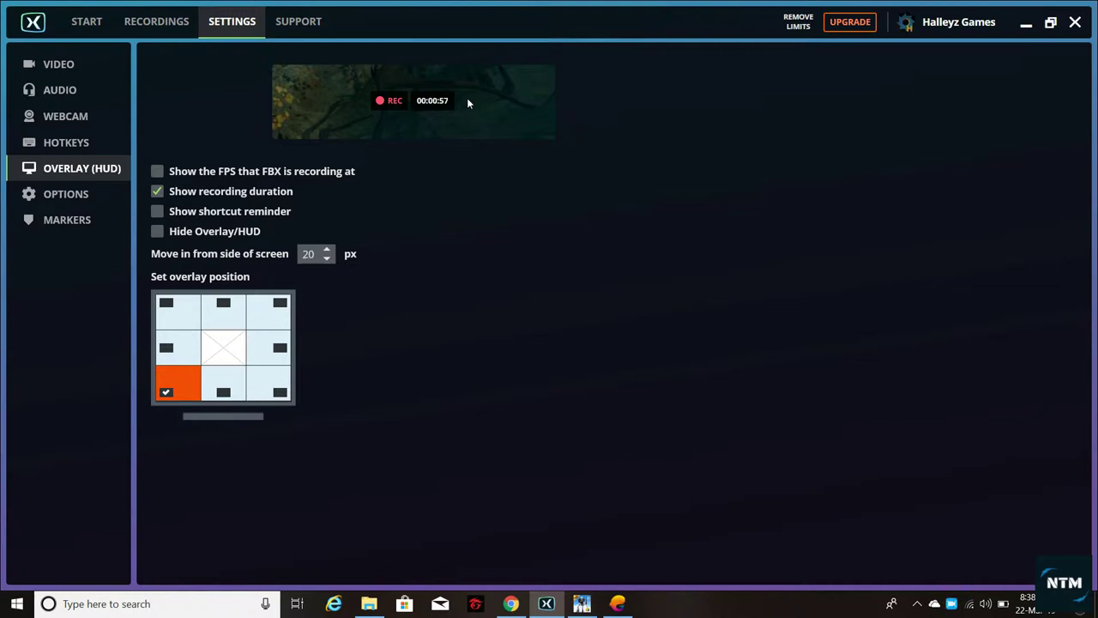
click(47, 195)
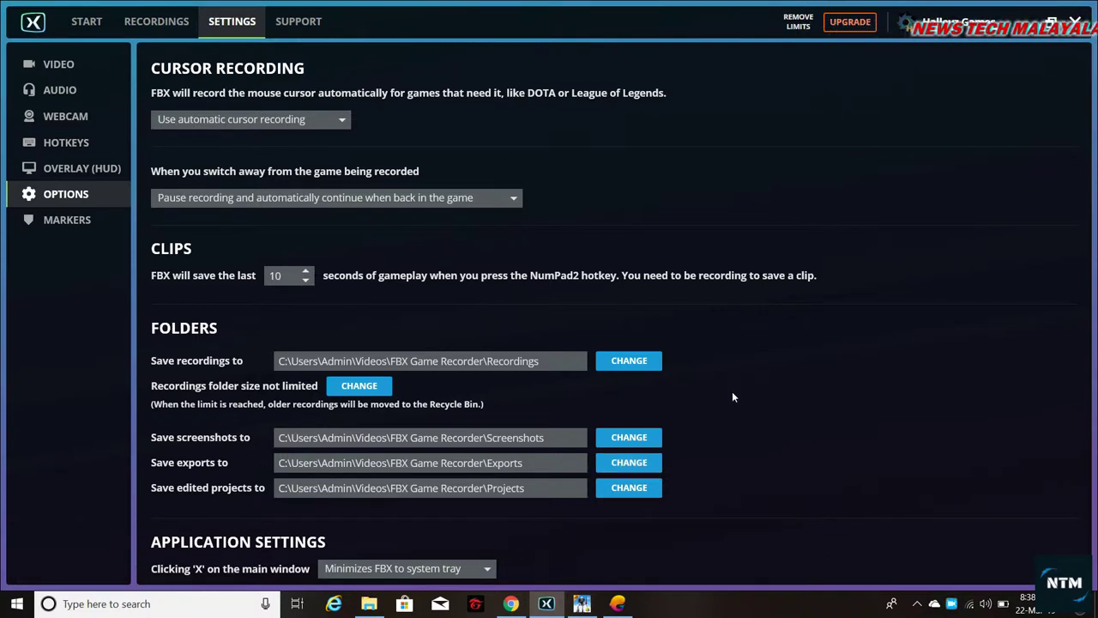
Step: Look over the support page and the how-to-record instructions on the start page
click(294, 21)
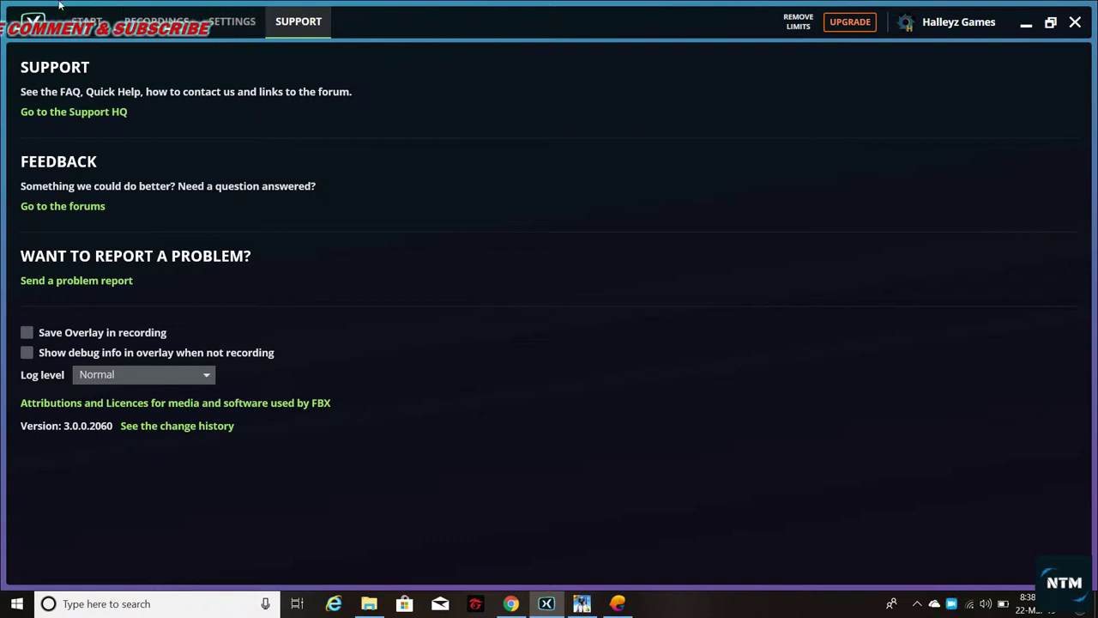
click(79, 21)
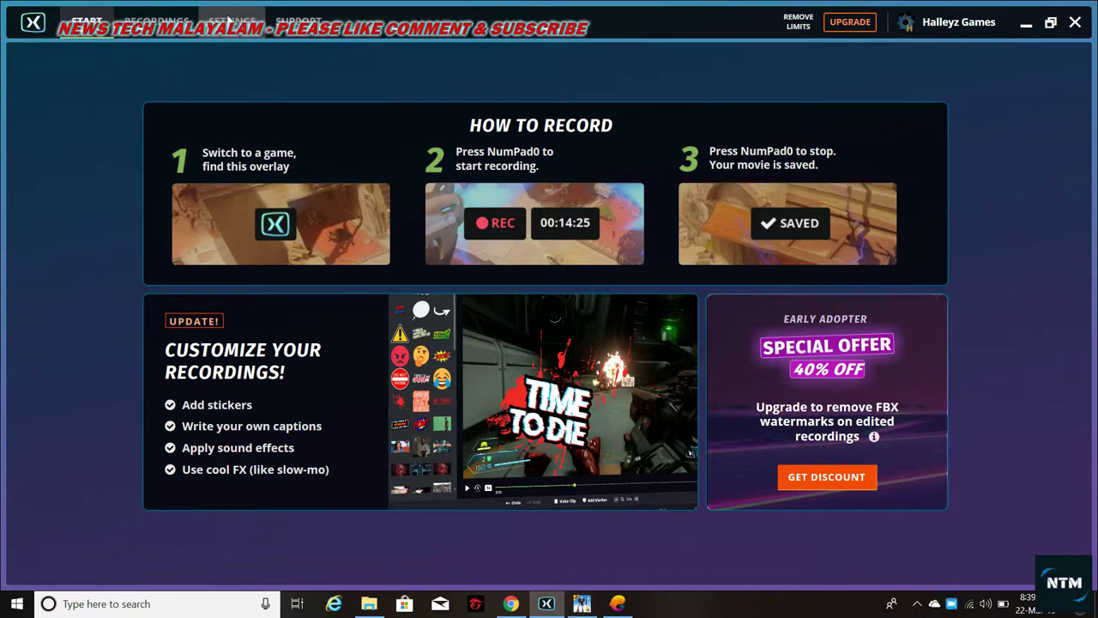
click(230, 20)
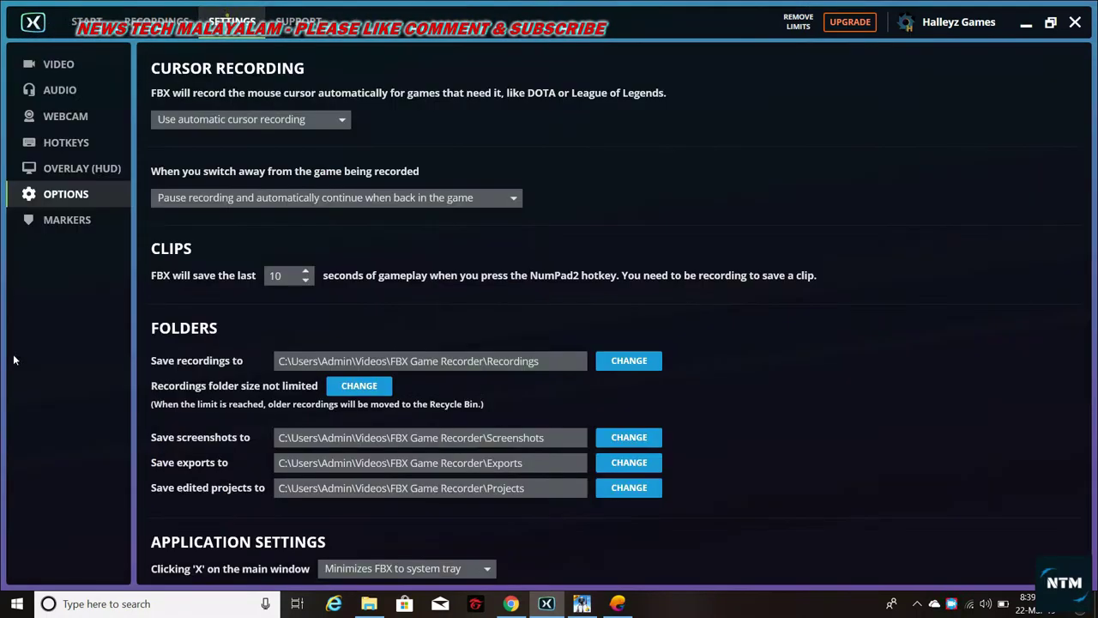
click(80, 23)
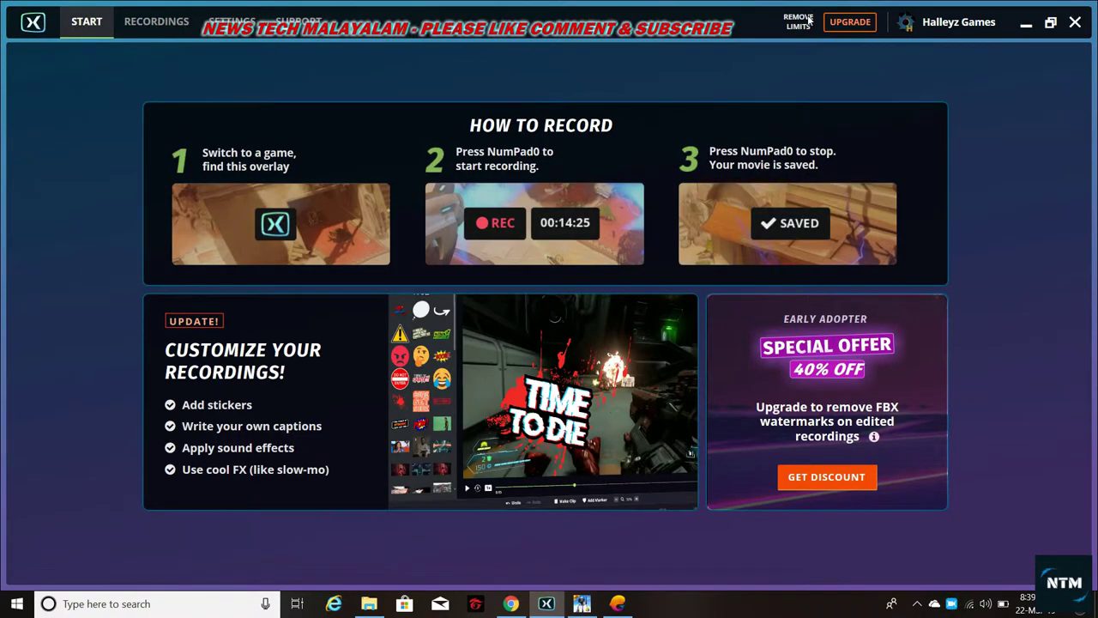
Step: Switch to PUBG MOBILE in Tencent Gaming Buddy, start recording the gameplay, and start a Classic match
click(1026, 25)
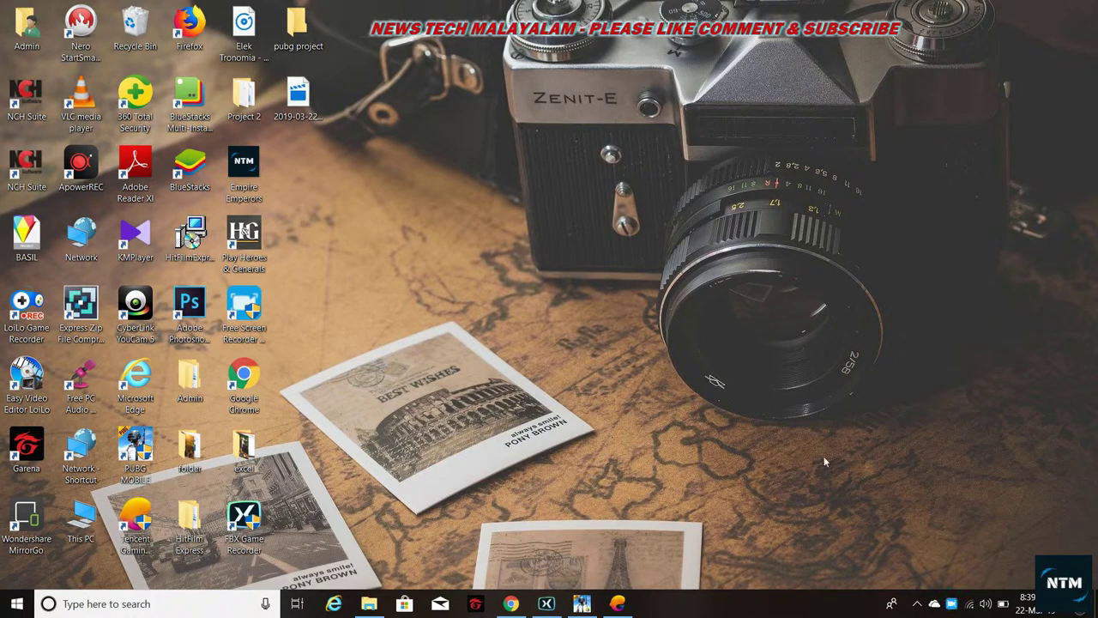
click(583, 605)
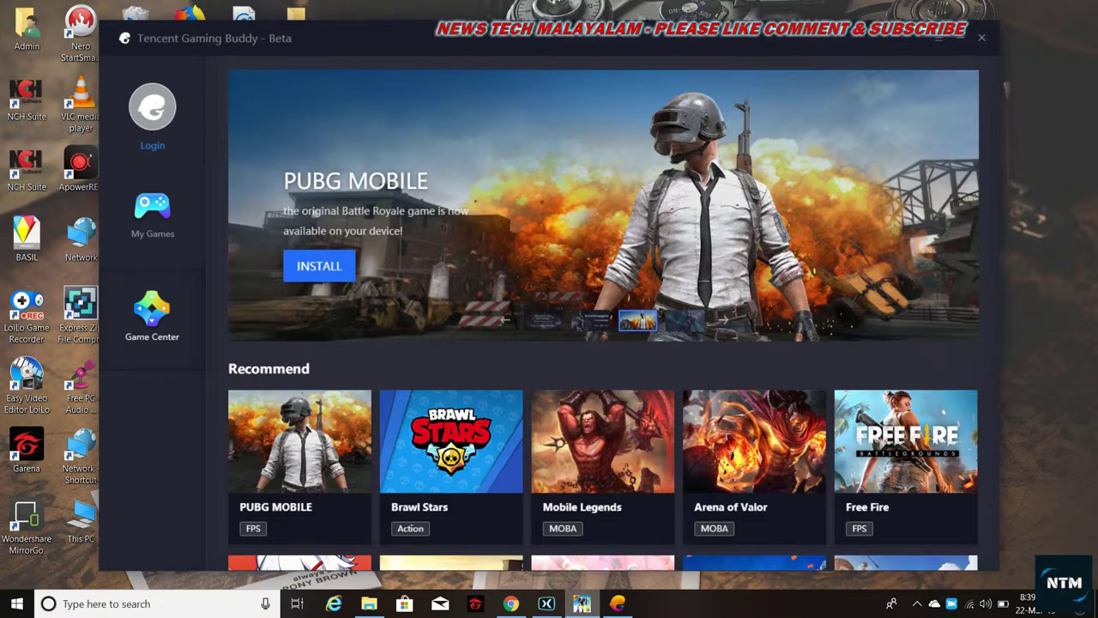
click(617, 605)
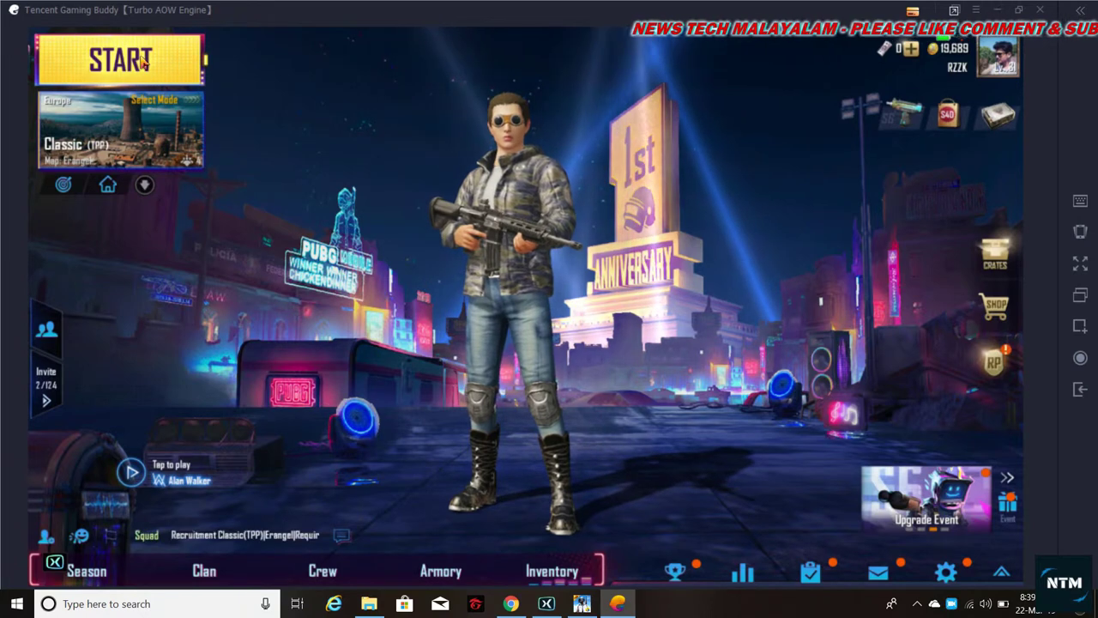
key(F12)
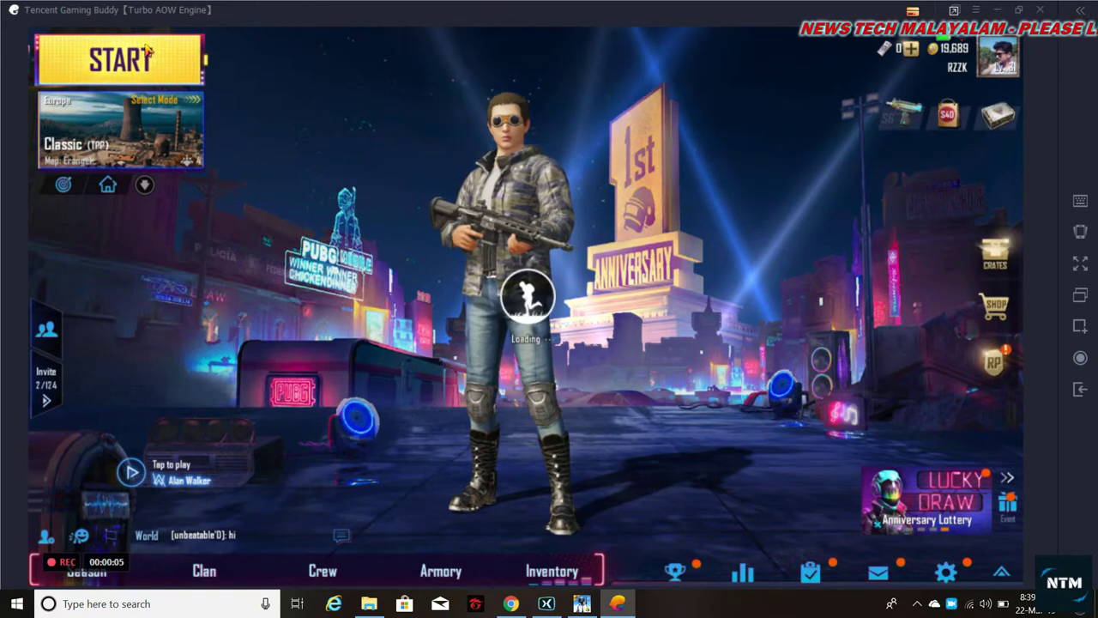
click(148, 51)
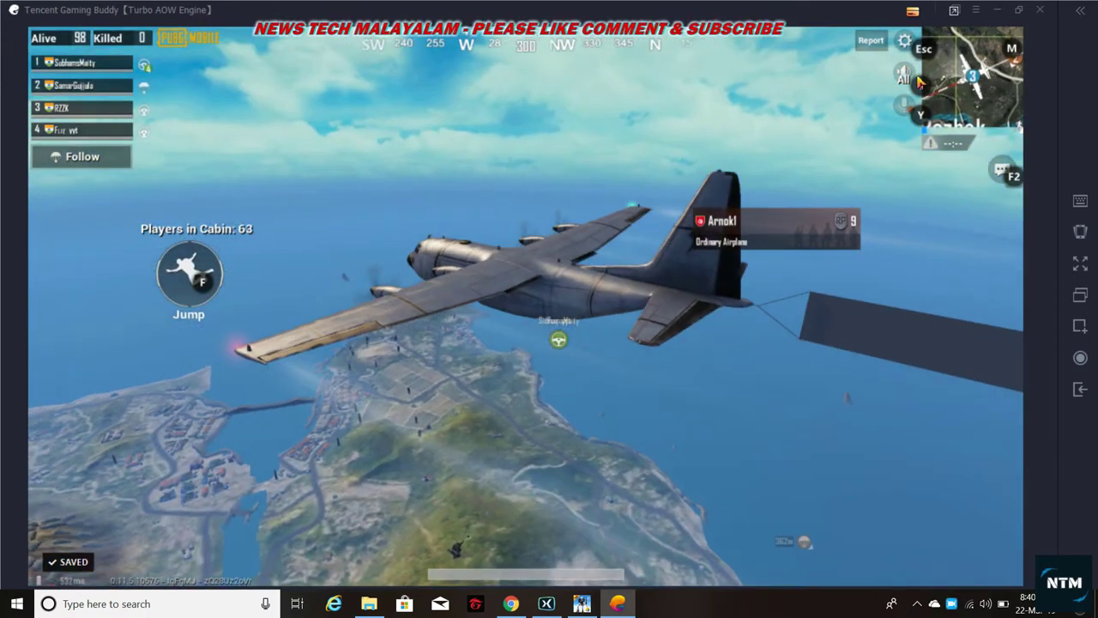
Step: Exit Tencent Gaming Buddy once the gameplay recording is saved
click(1042, 10)
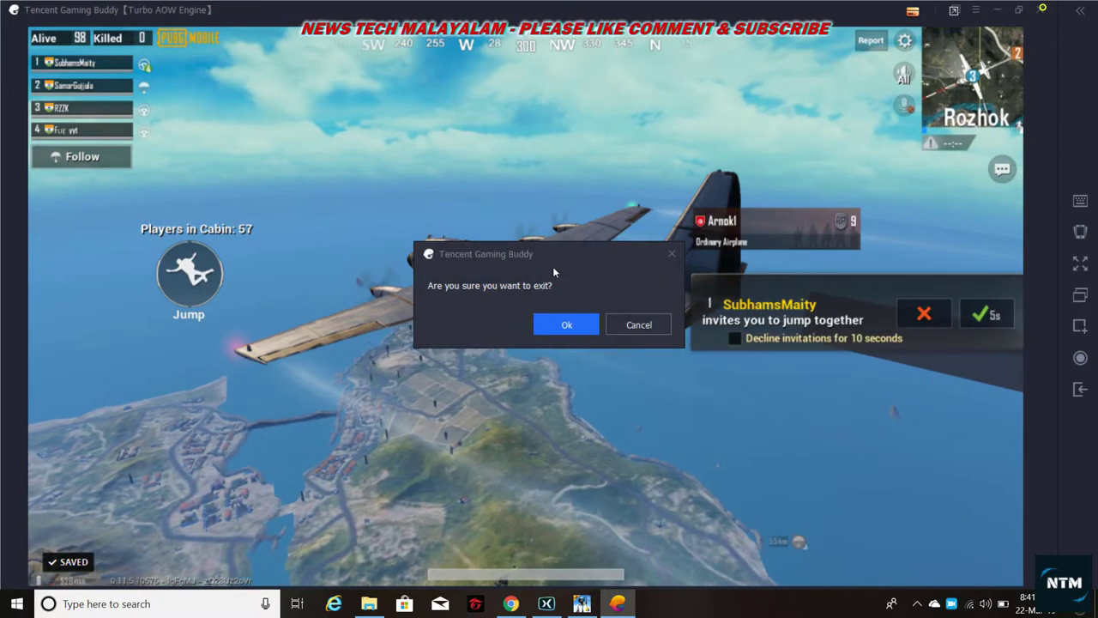
click(554, 327)
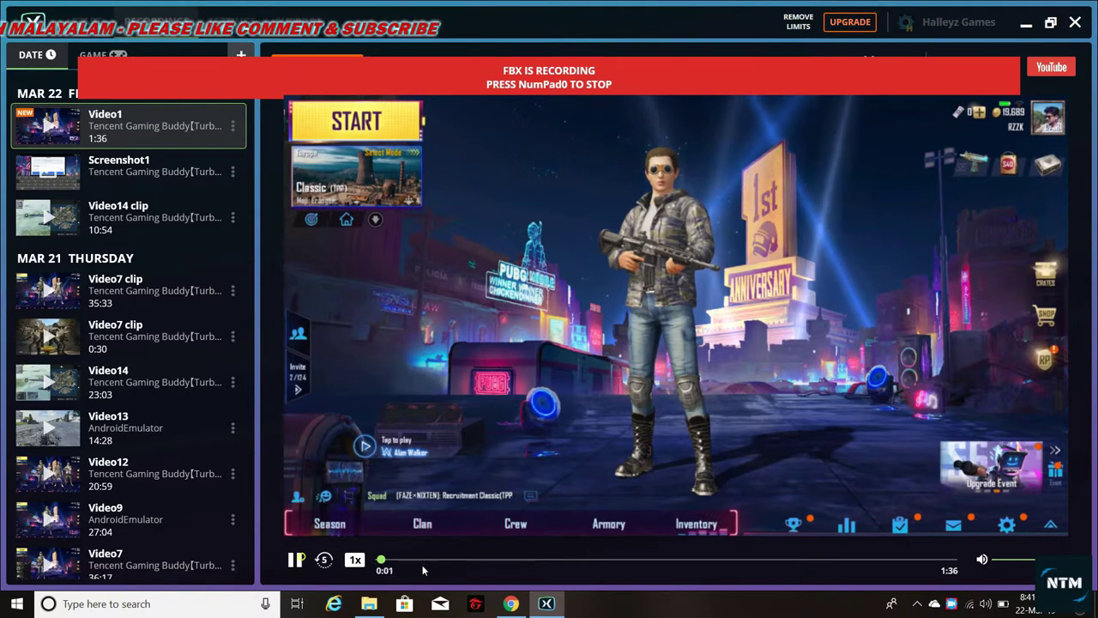
Step: Skim through the new Video1 recording at several points and pause the playback
click(473, 558)
click(587, 558)
click(691, 558)
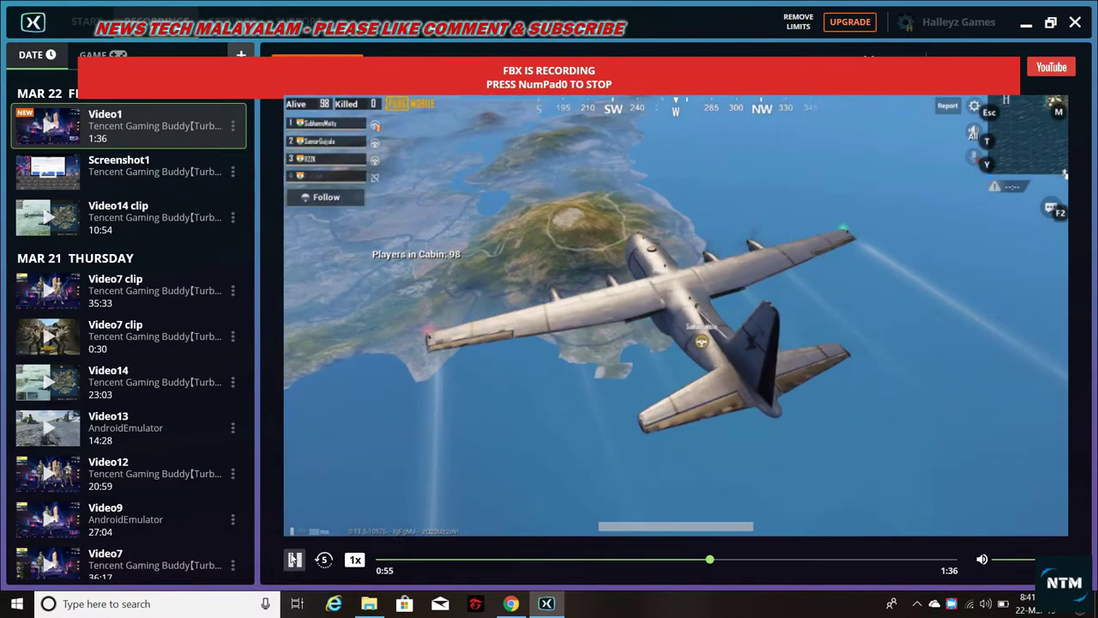
click(295, 560)
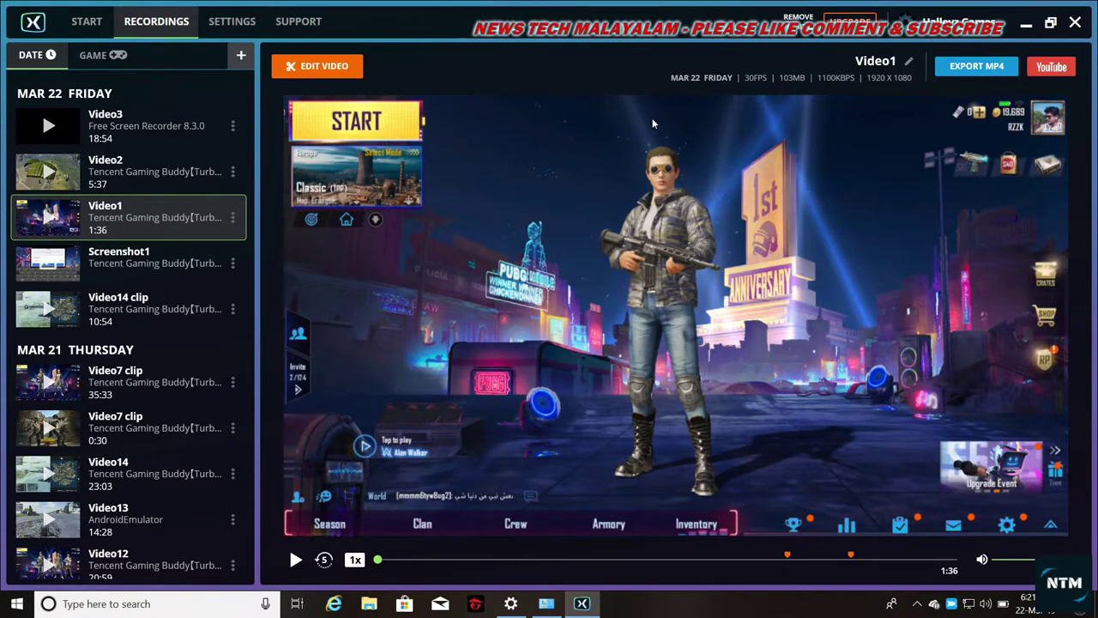
Step: Open Video1 for editing, and add markers at 0:00 and 1:10
click(327, 68)
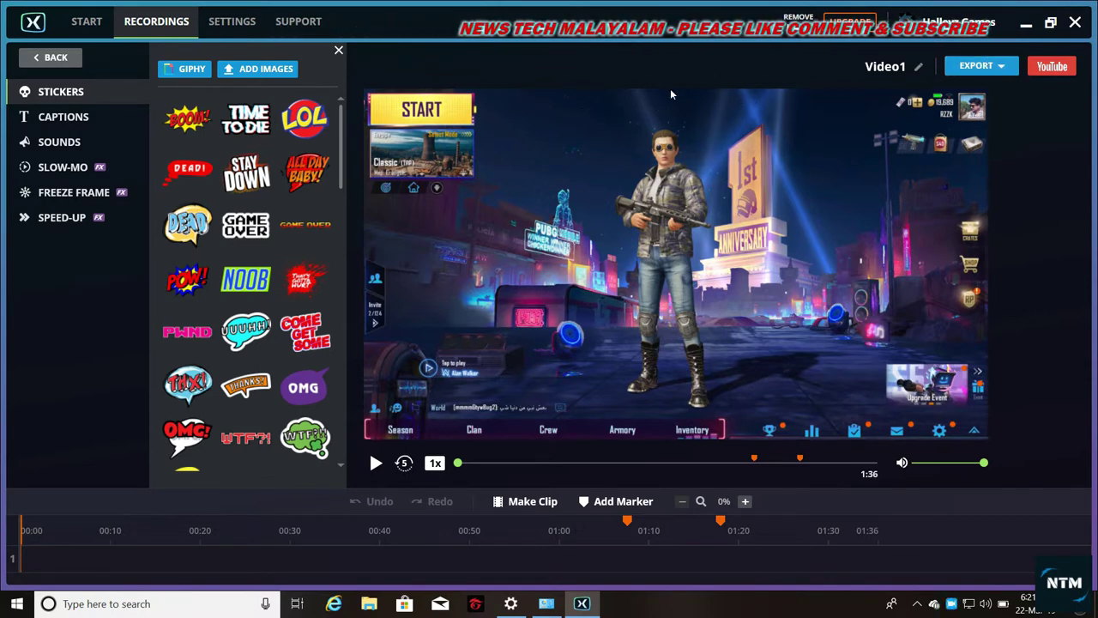
click(684, 501)
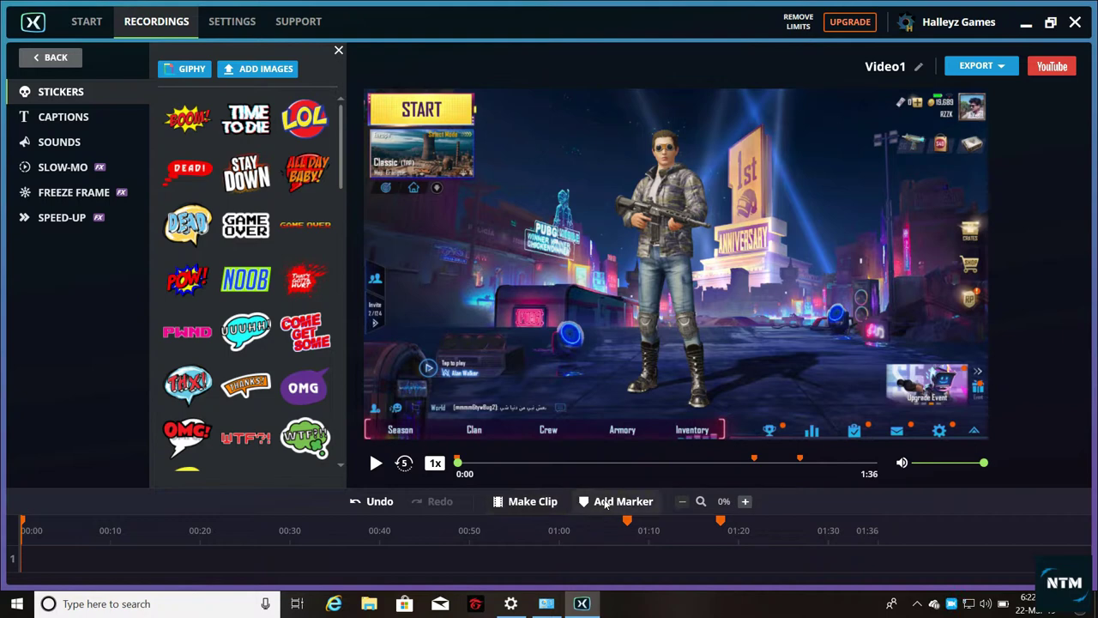
click(375, 464)
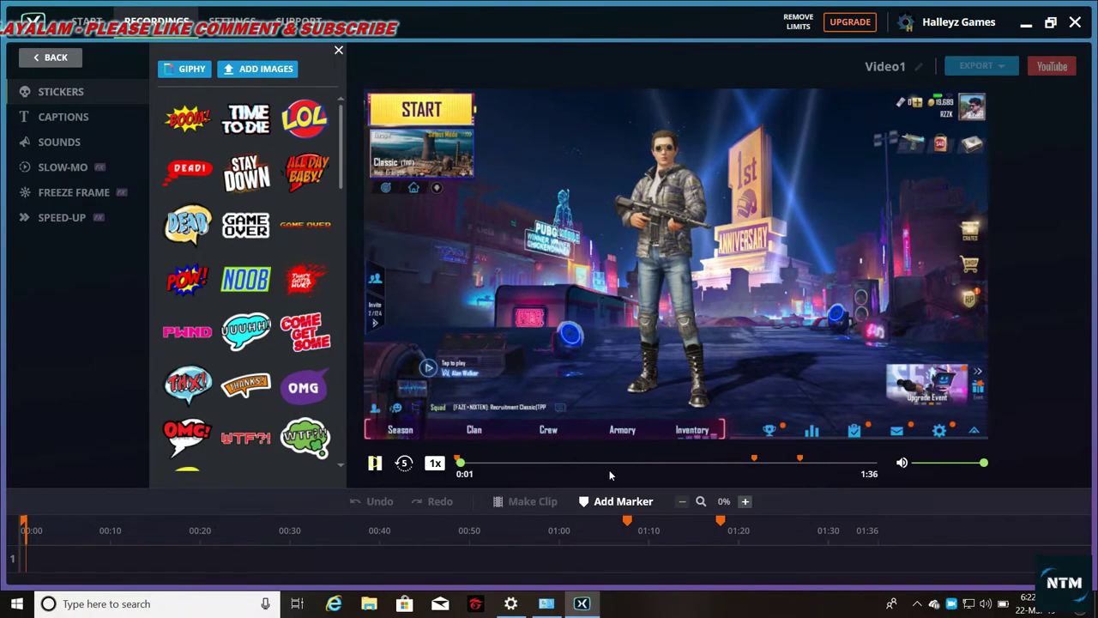
click(753, 464)
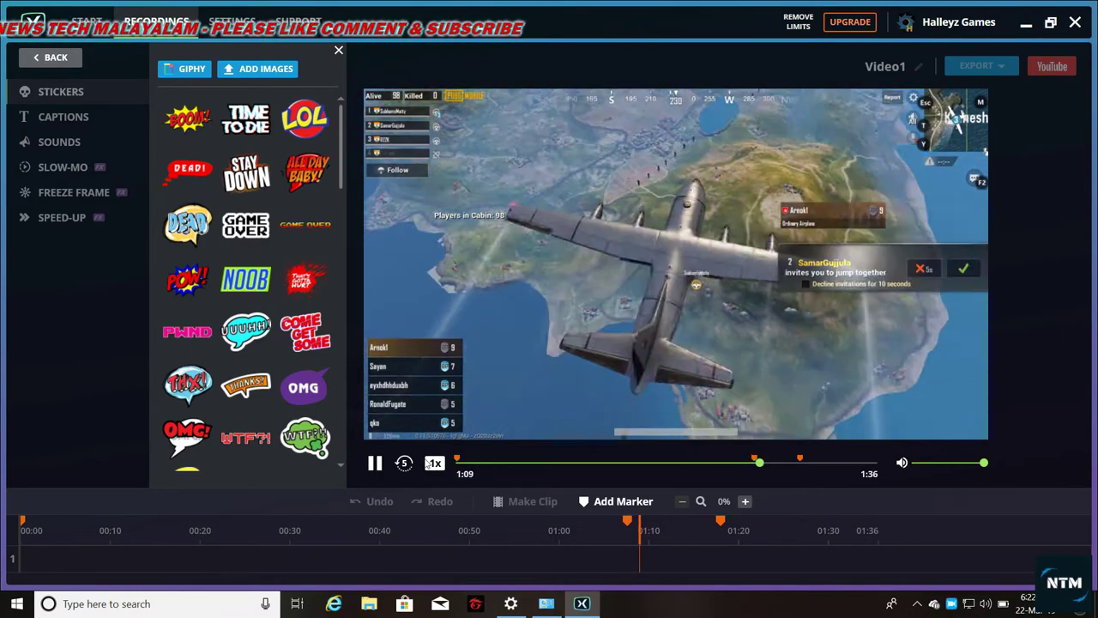
click(375, 463)
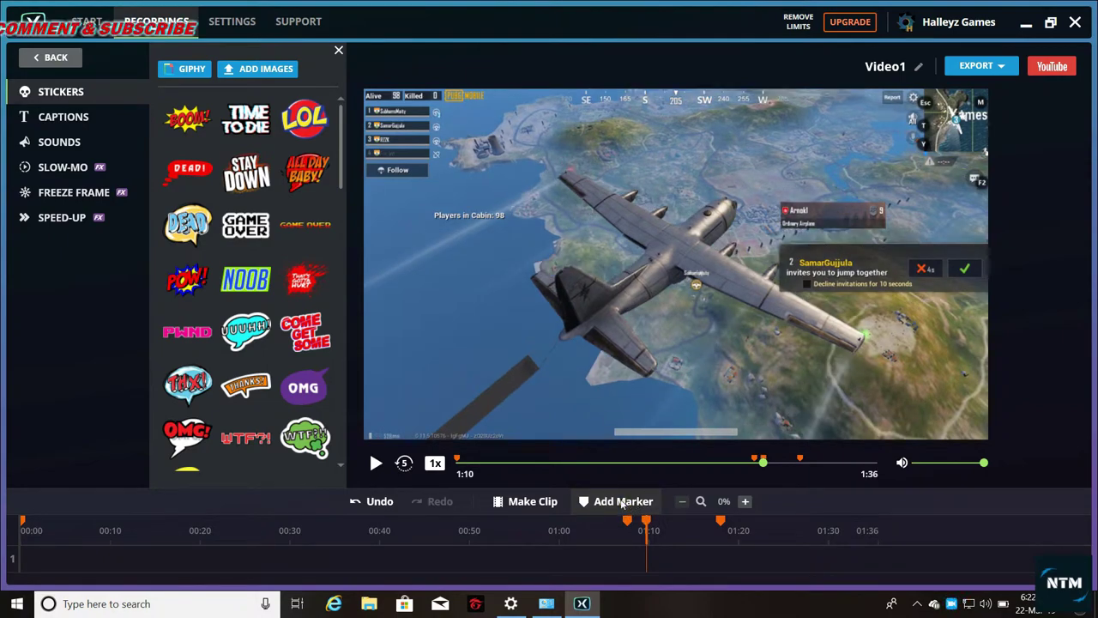
Step: Play Video1 on to 1:14 and add another marker there
click(375, 463)
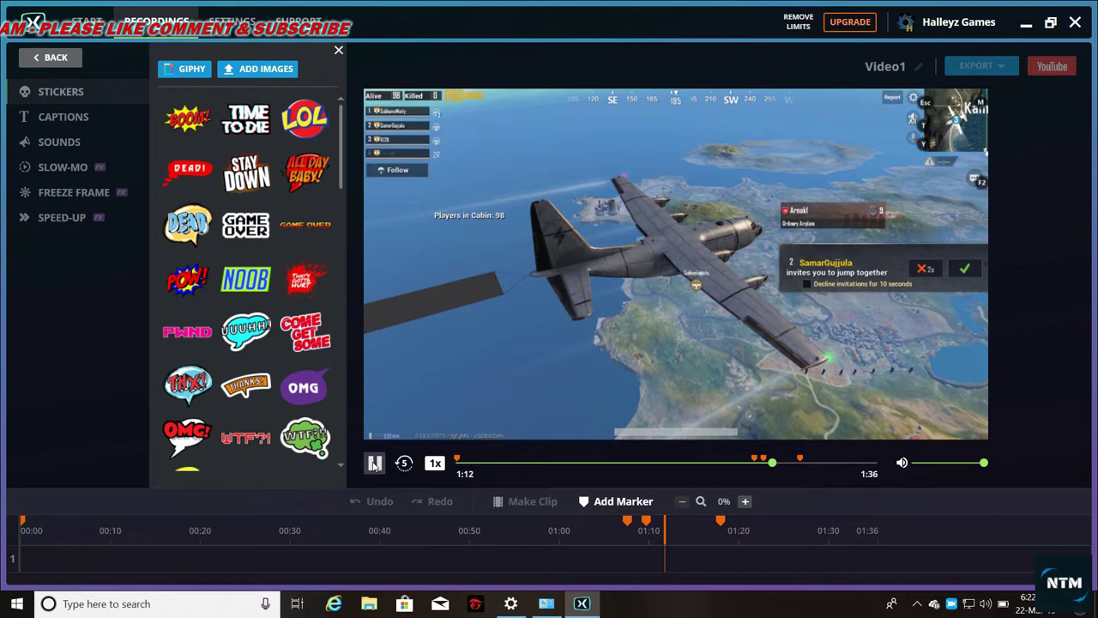
click(375, 463)
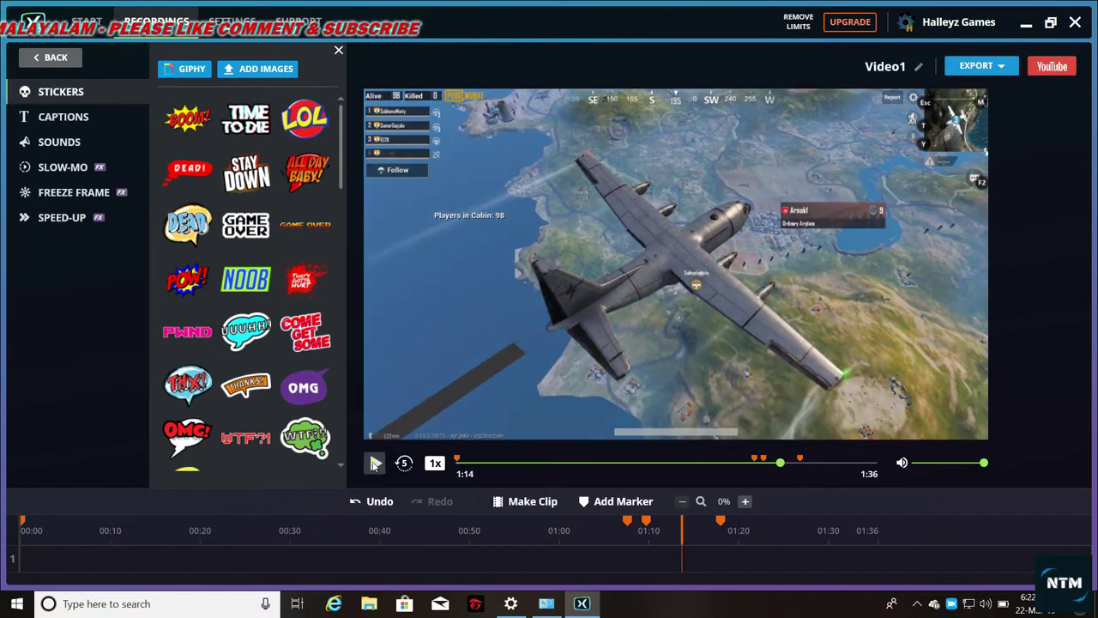
click(623, 502)
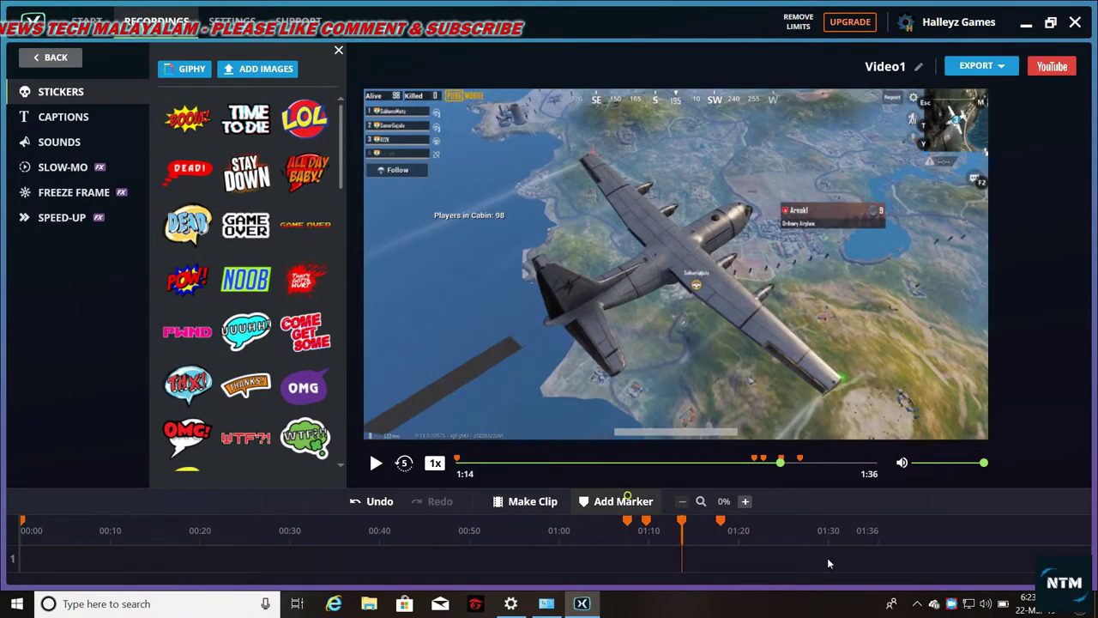
Step: Make a clip of Video1 running from the 1:10 marker to about 1:15, and save it
click(517, 505)
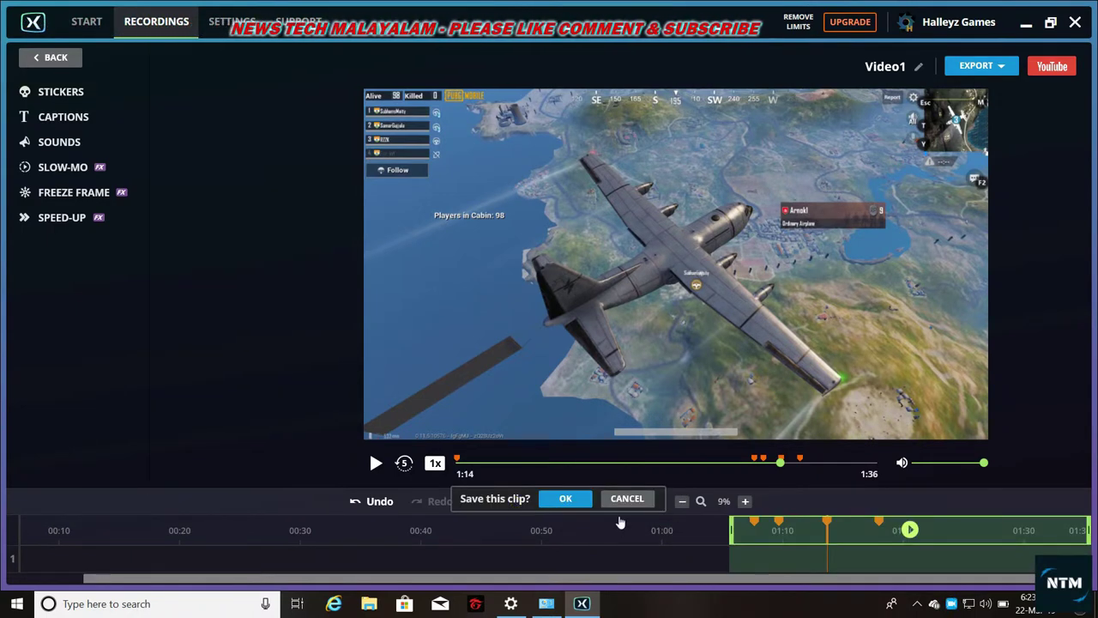
click(731, 532)
drag(730, 532, 778, 532)
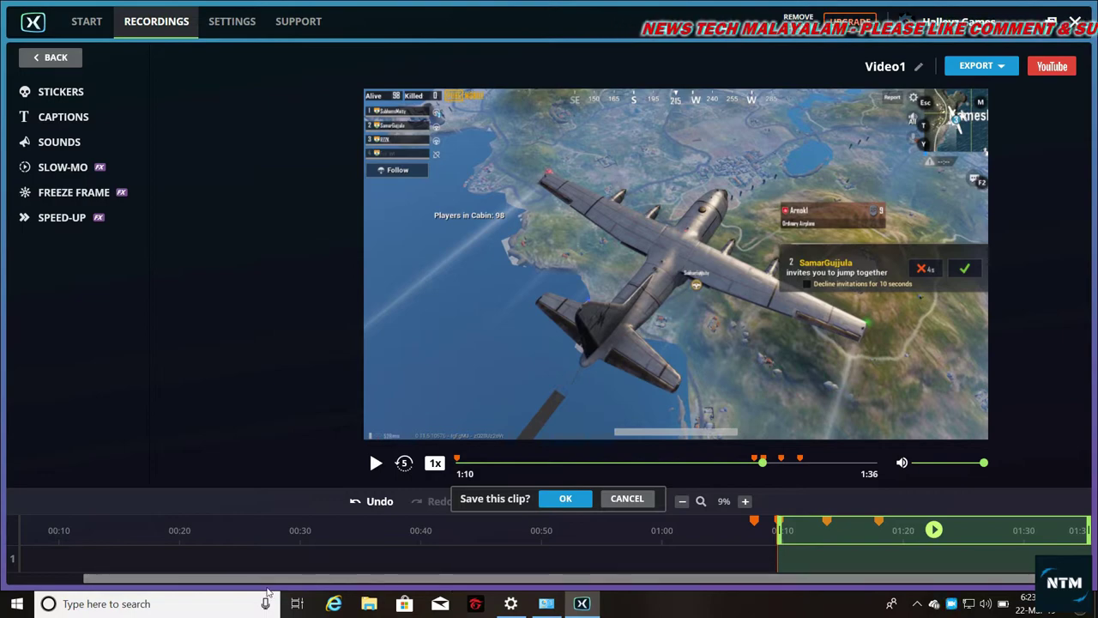
click(1090, 532)
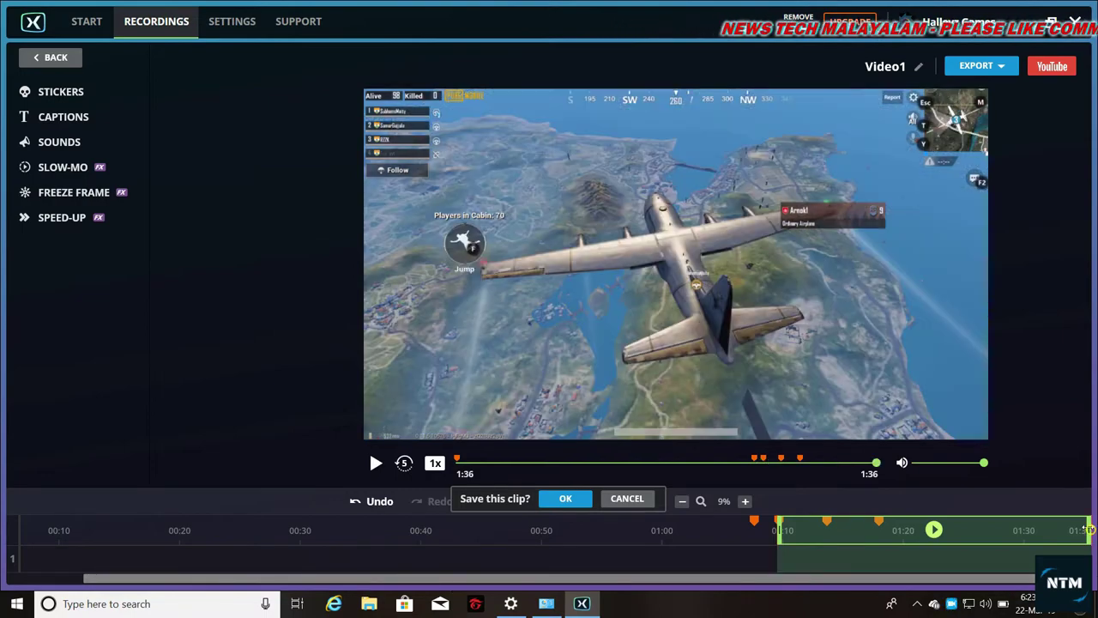
drag(991, 538, 828, 533)
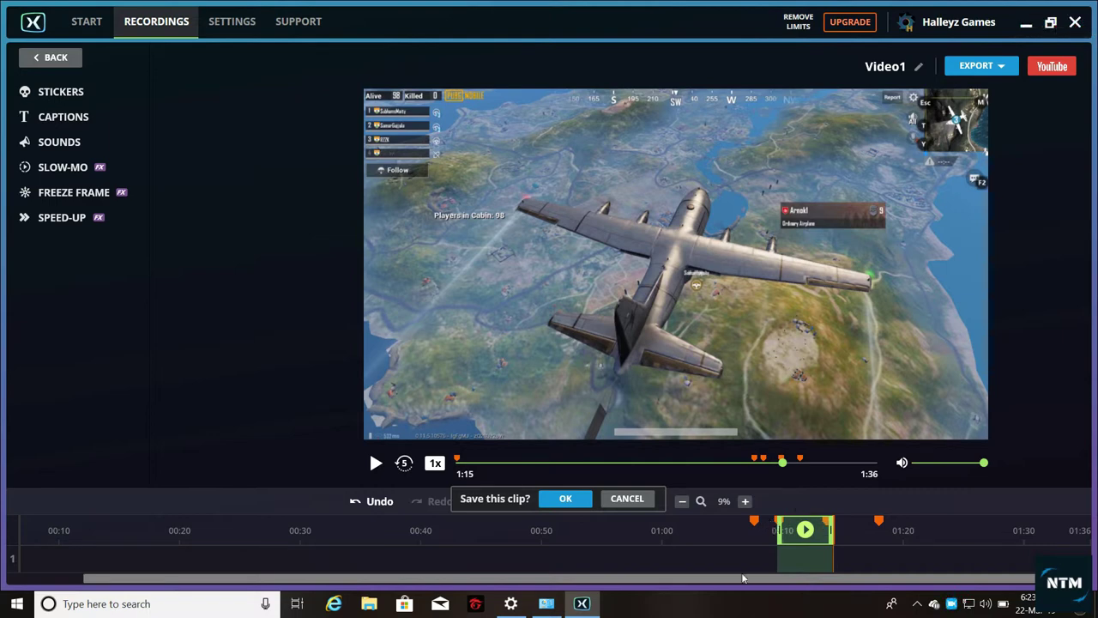
click(566, 498)
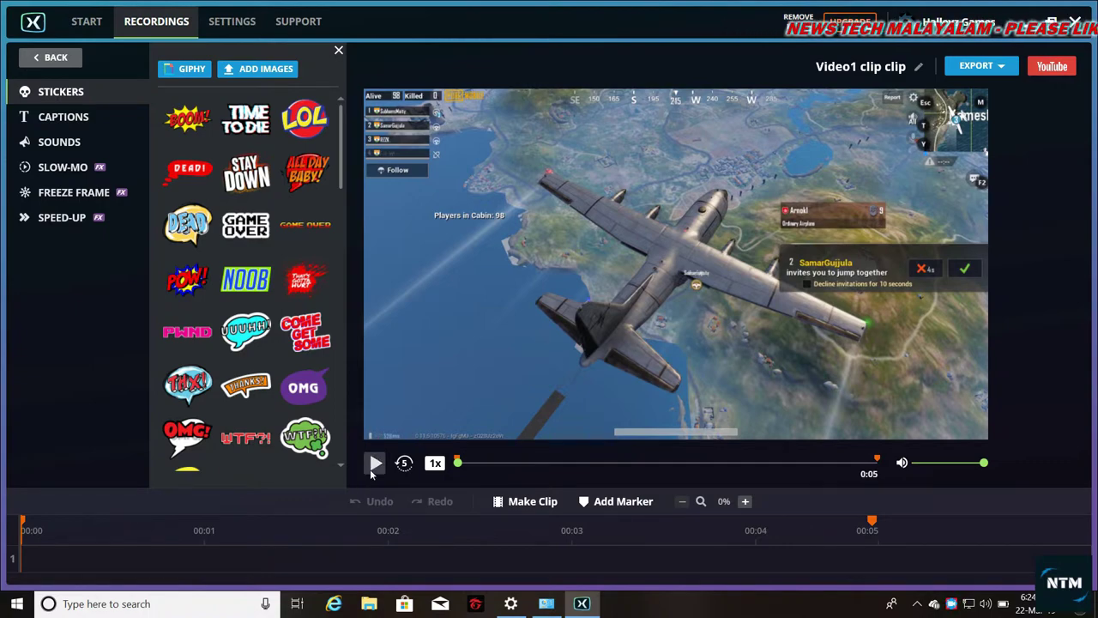
Step: Play back the saved clip in the editor and pause it
click(370, 468)
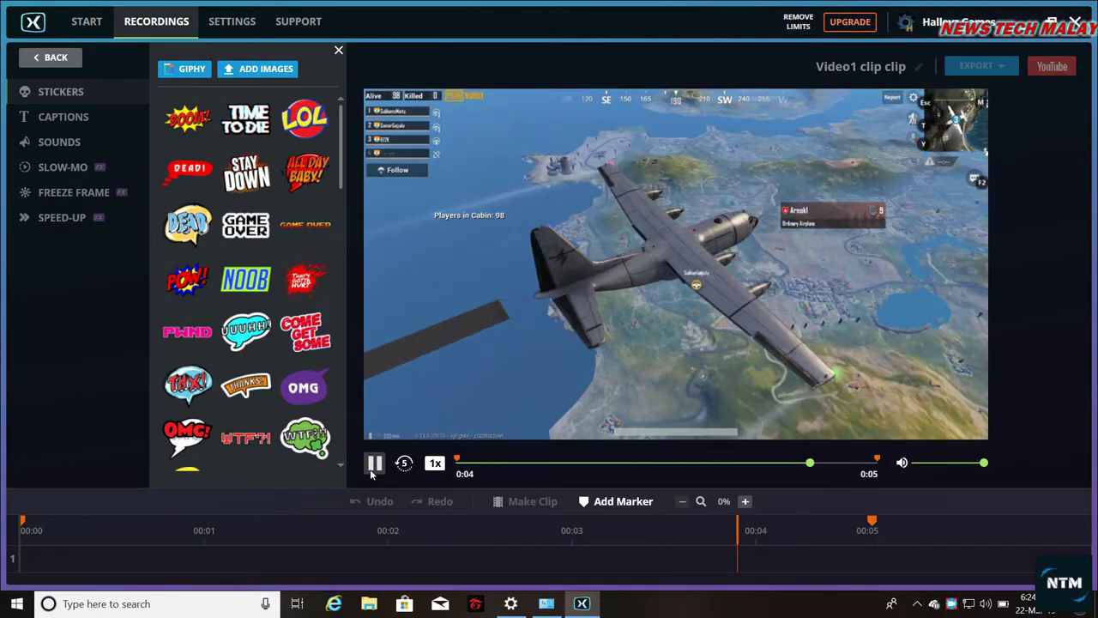
click(372, 472)
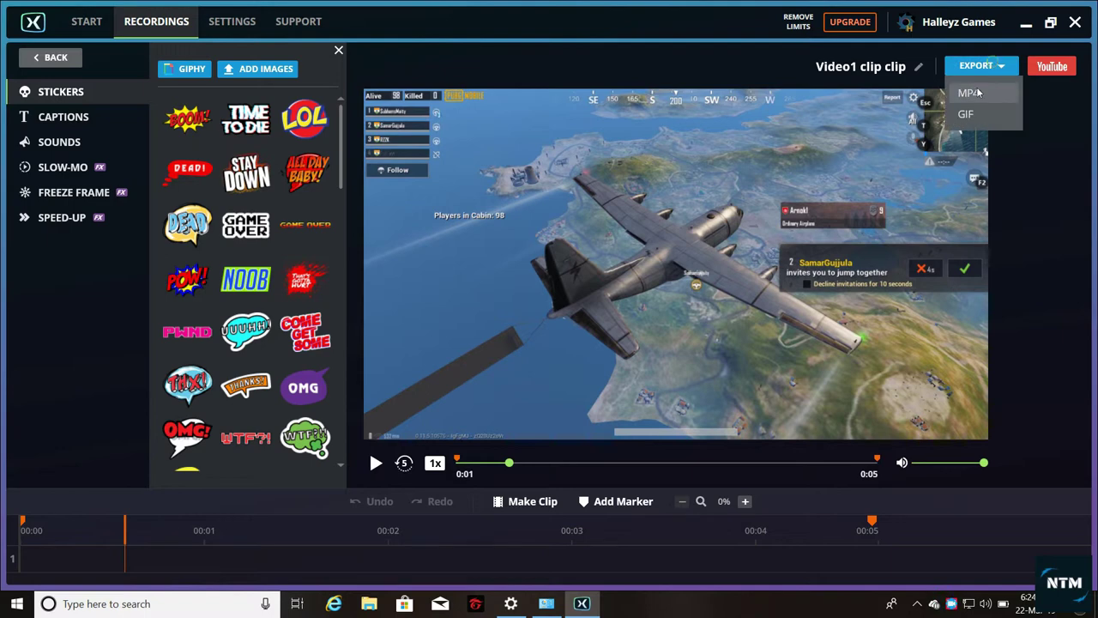
Step: Review the YouTube upload form's title, description and access options for the clip, and cancel the upload
click(1054, 66)
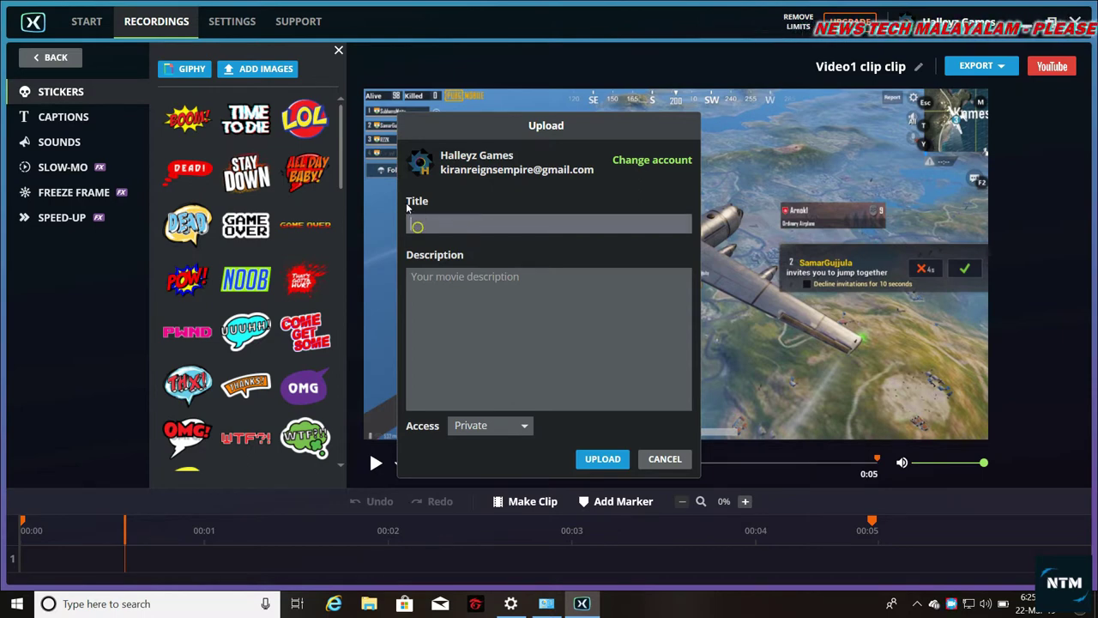
click(466, 286)
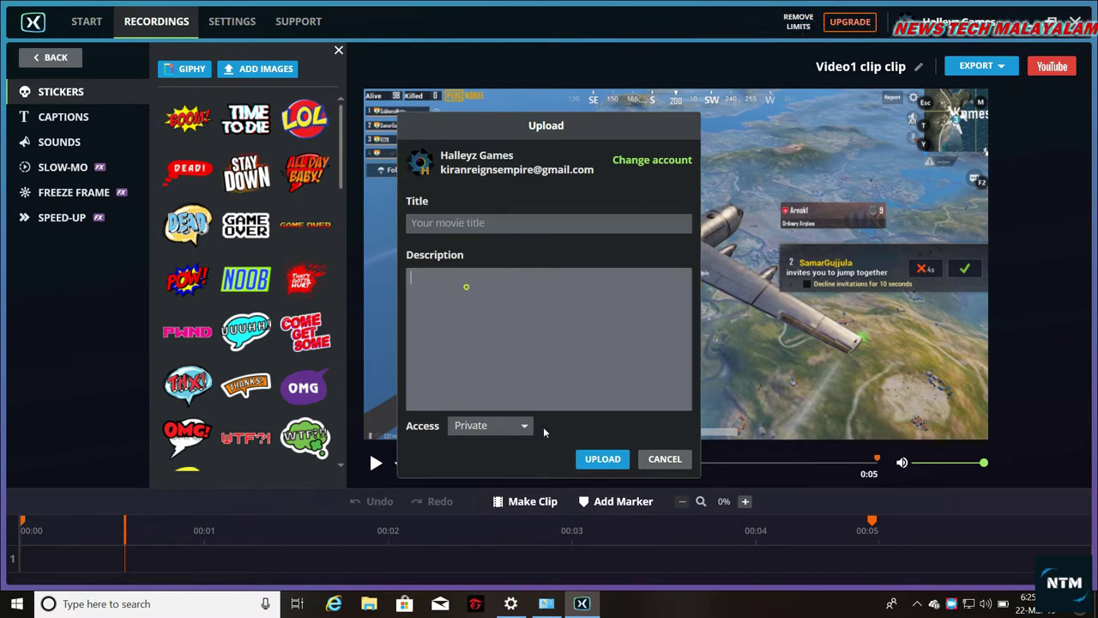
click(524, 427)
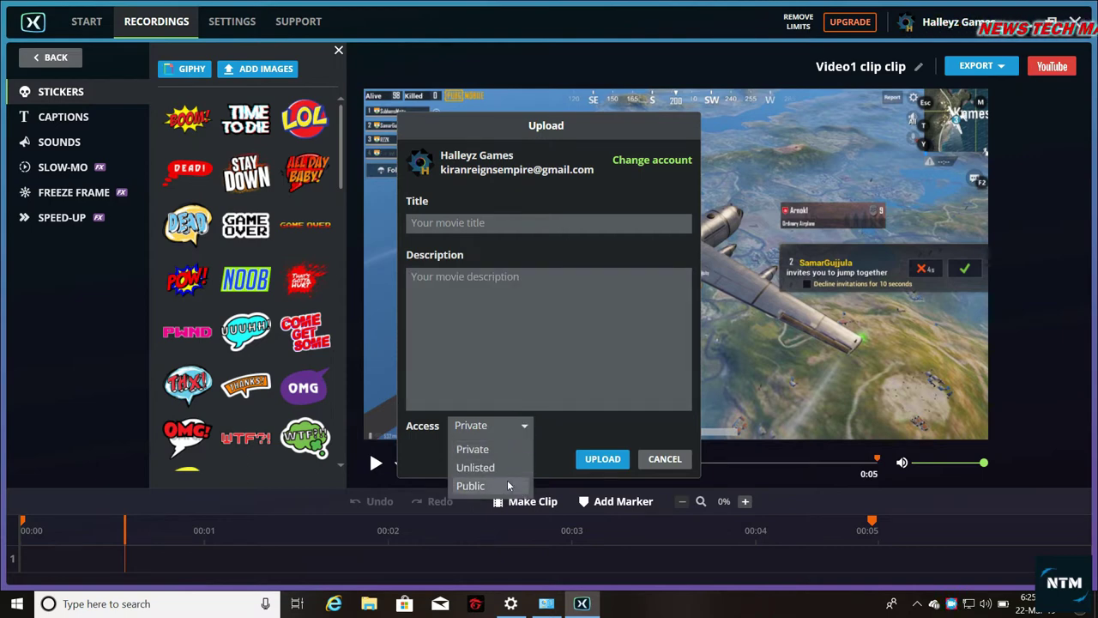
click(573, 435)
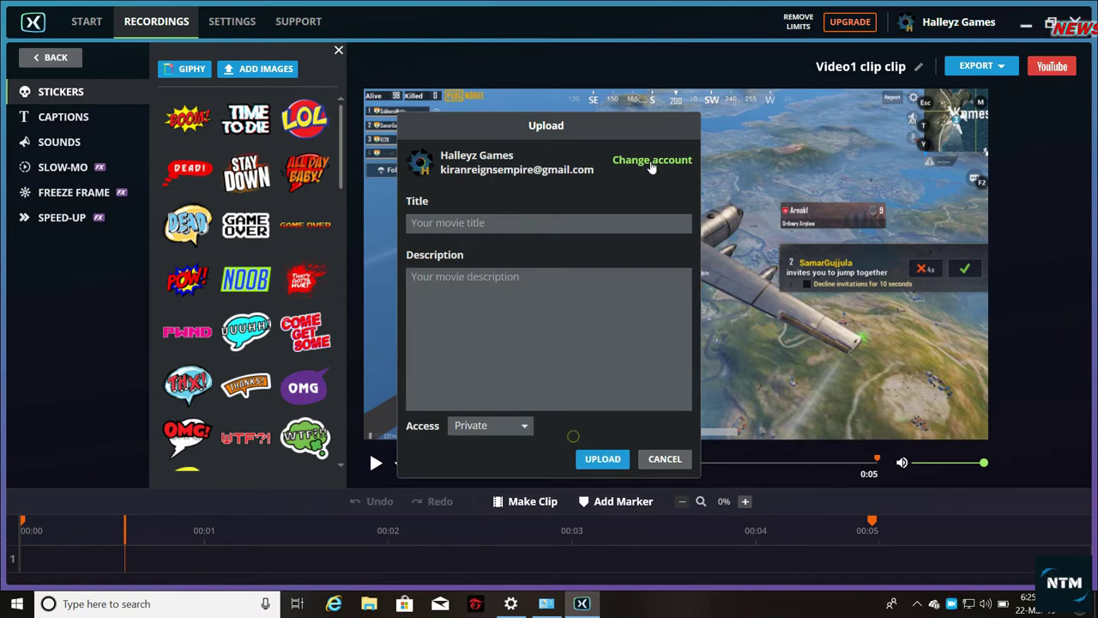
click(665, 459)
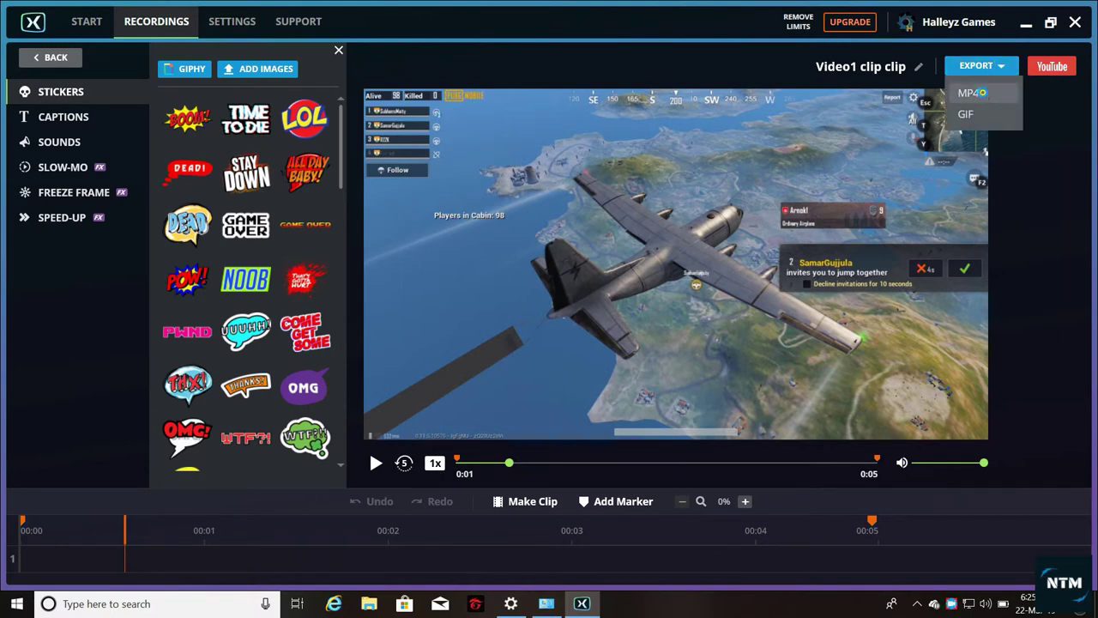
Step: Export the clip as an MP4 file named "Video1 clip clip" to the Desktop folder
click(969, 93)
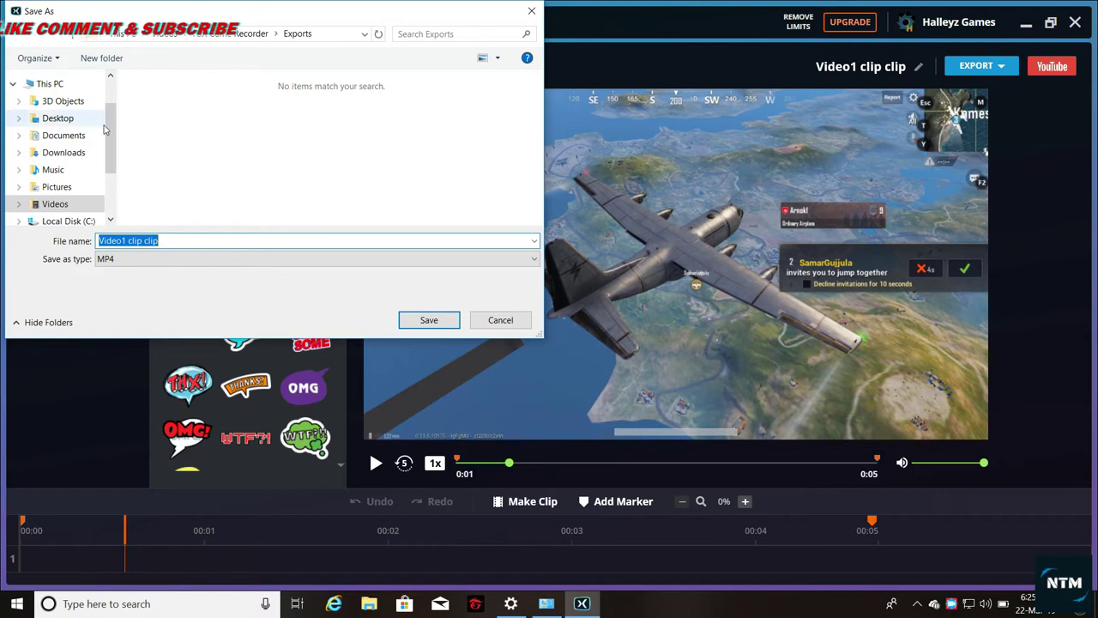
scroll(117, 135, up, 1)
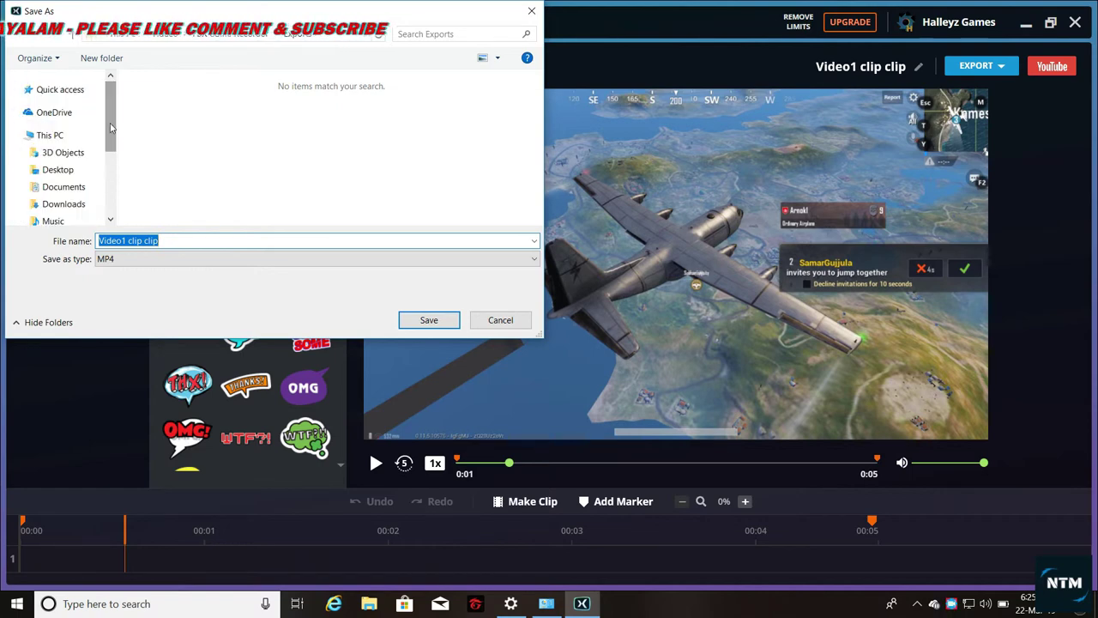
drag(109, 127, 110, 139)
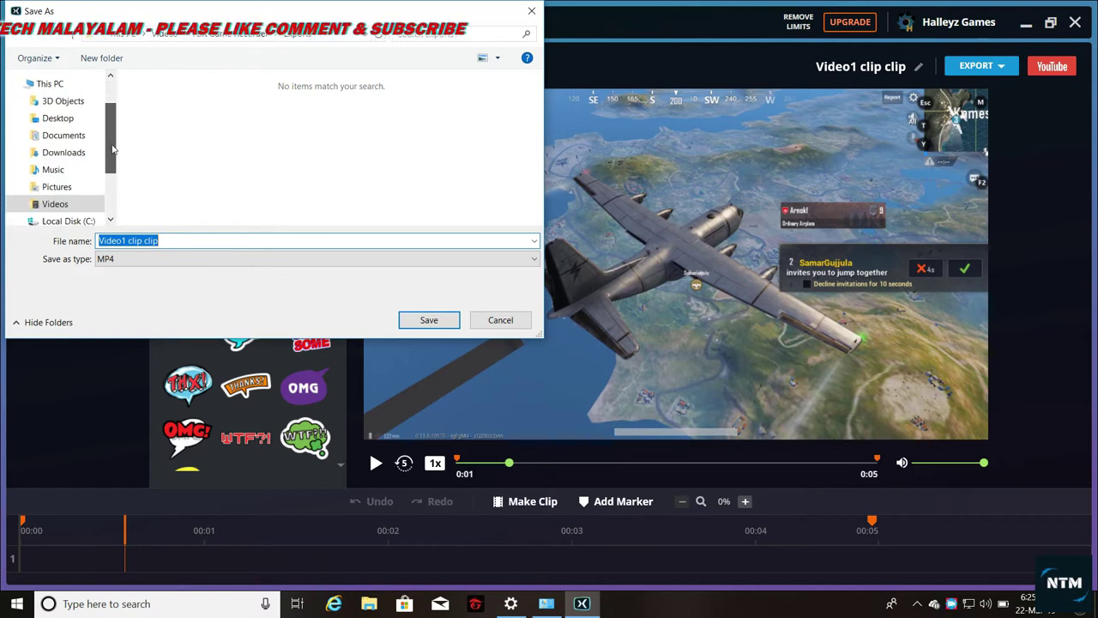
click(57, 117)
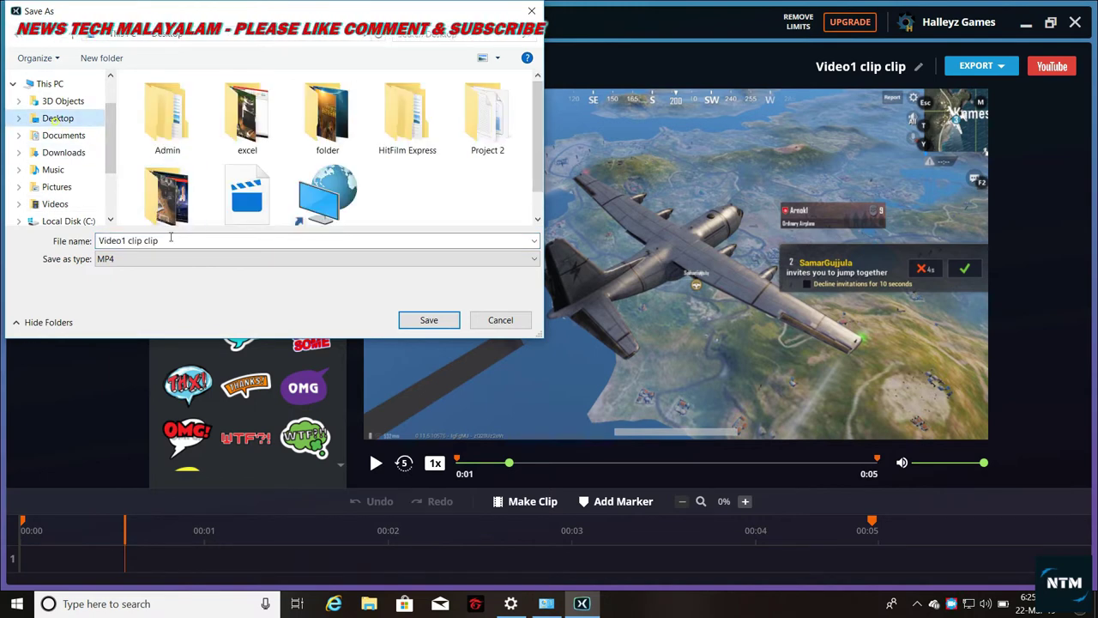
click(426, 321)
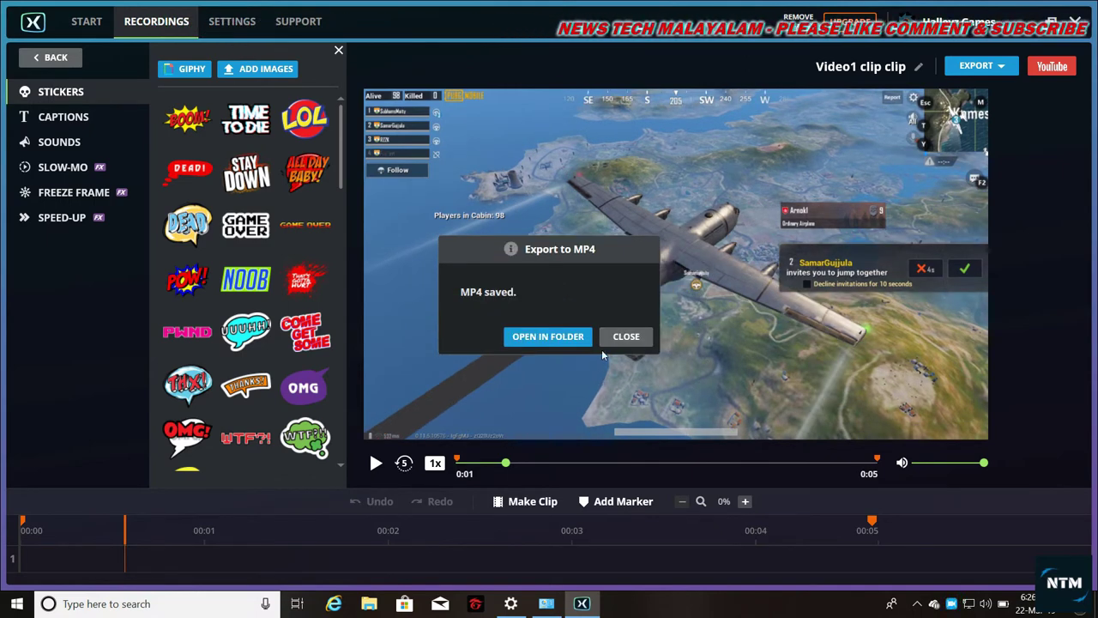
Step: Open the exported MP4's folder, play the "Video1 clip clip" file, and close the player, folder window and export message
click(549, 337)
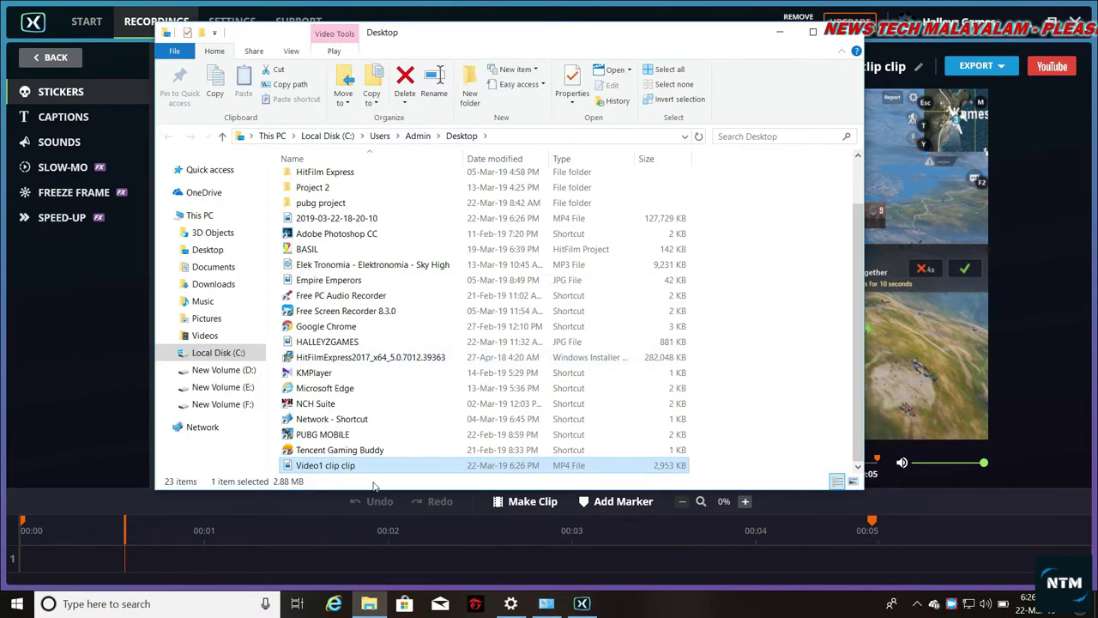
double_click(326, 467)
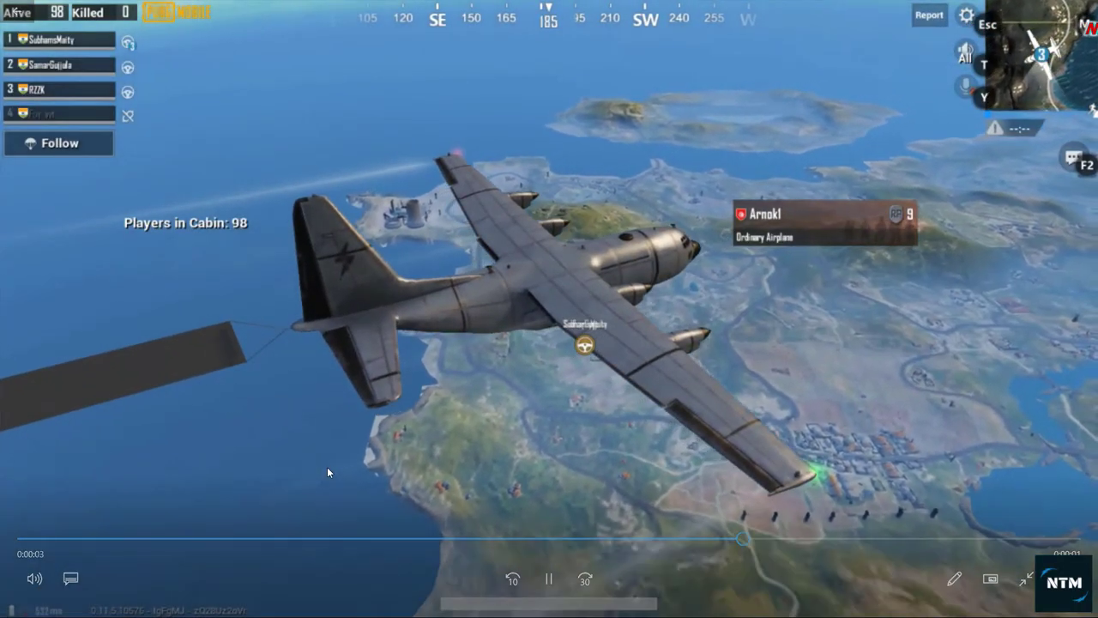
key(Escape)
key(alt+F4)
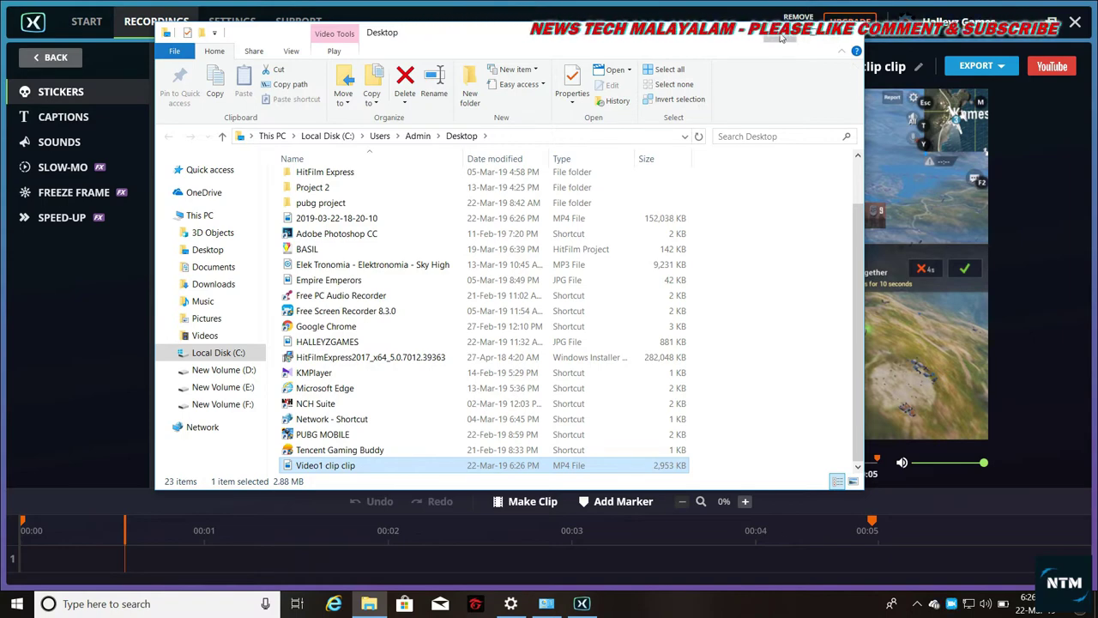
click(534, 6)
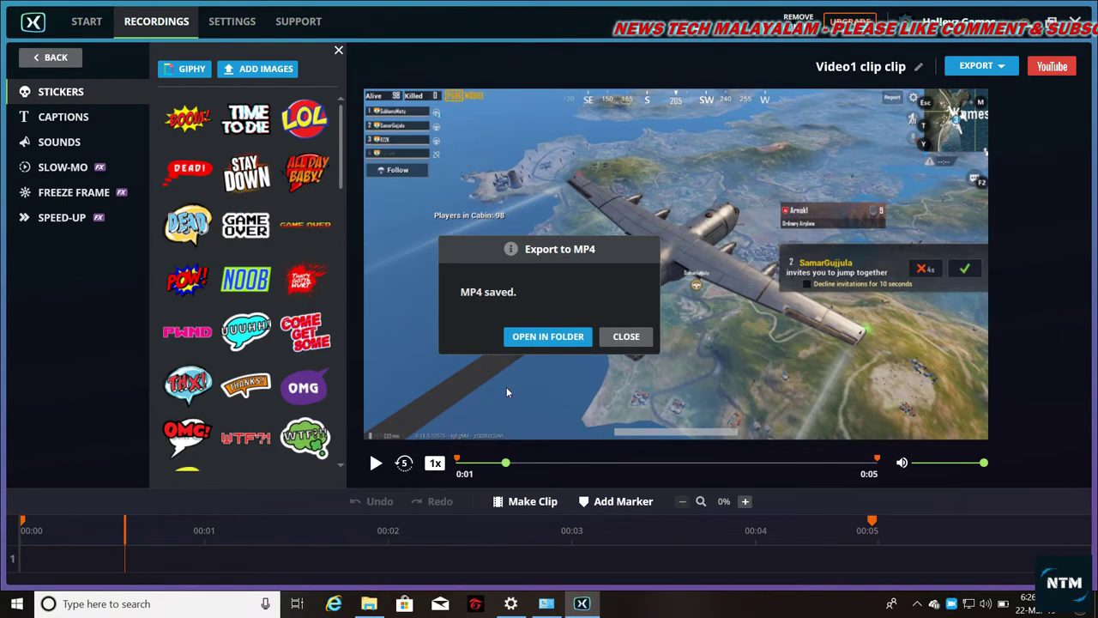
click(646, 338)
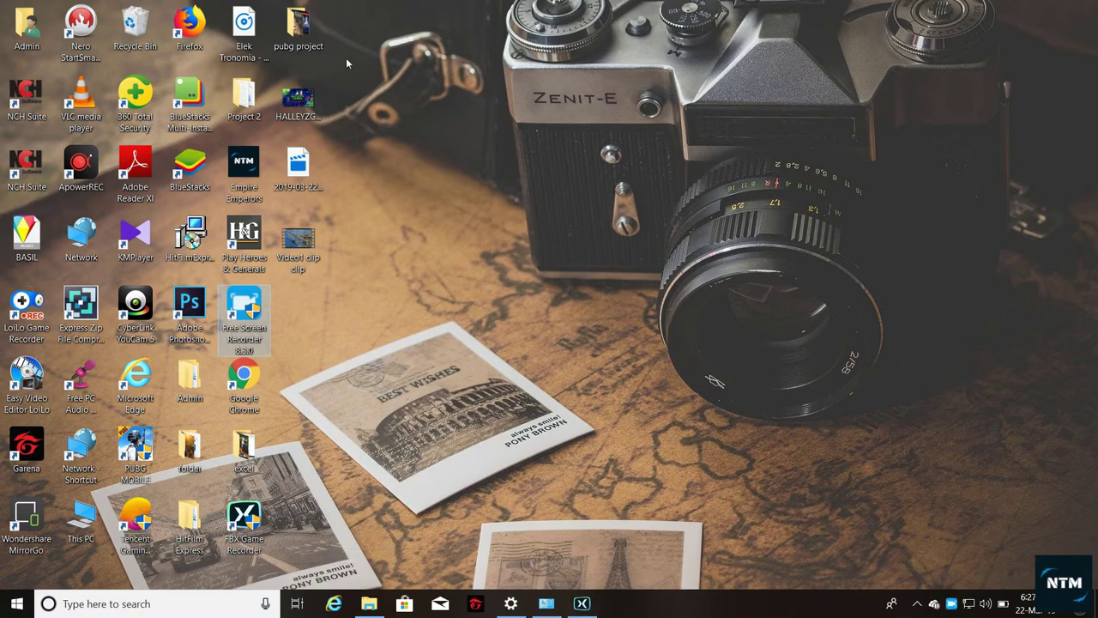
right_click(460, 80)
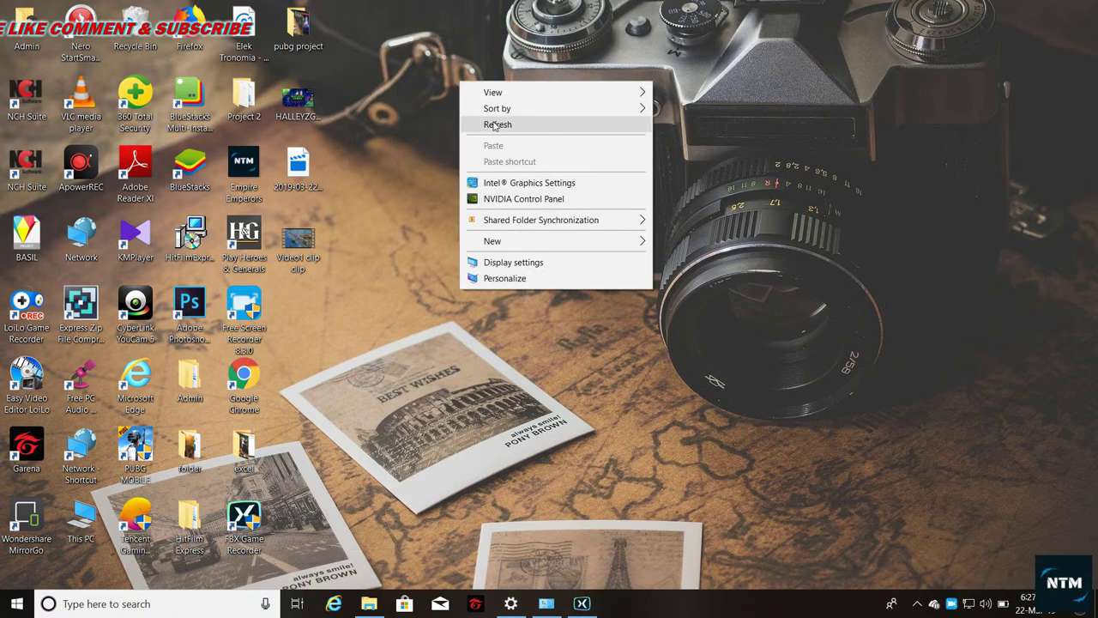
click(495, 123)
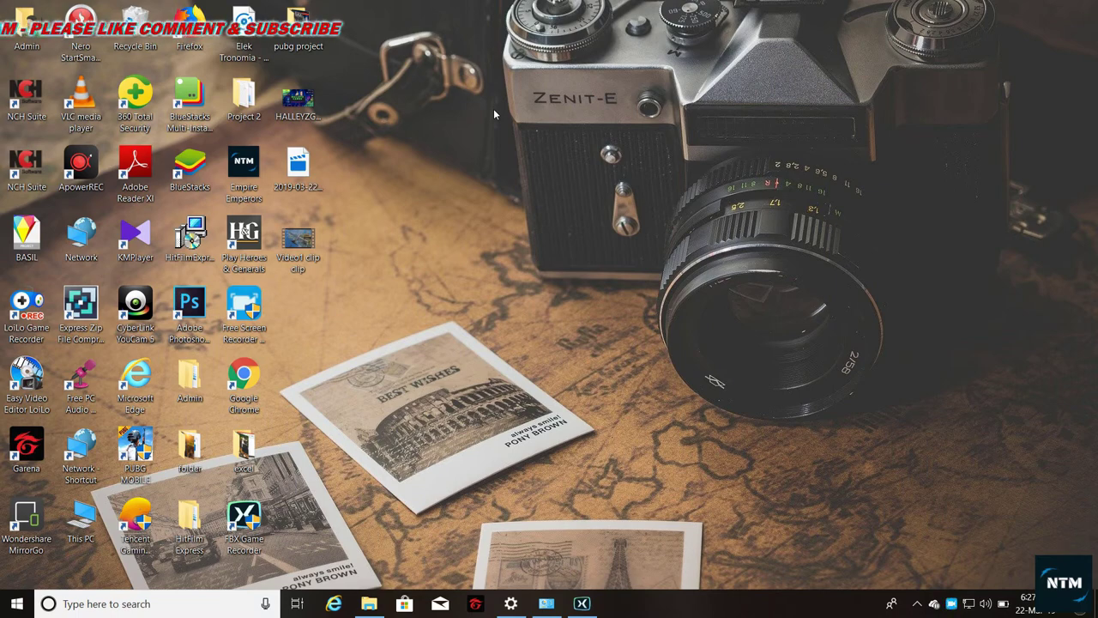